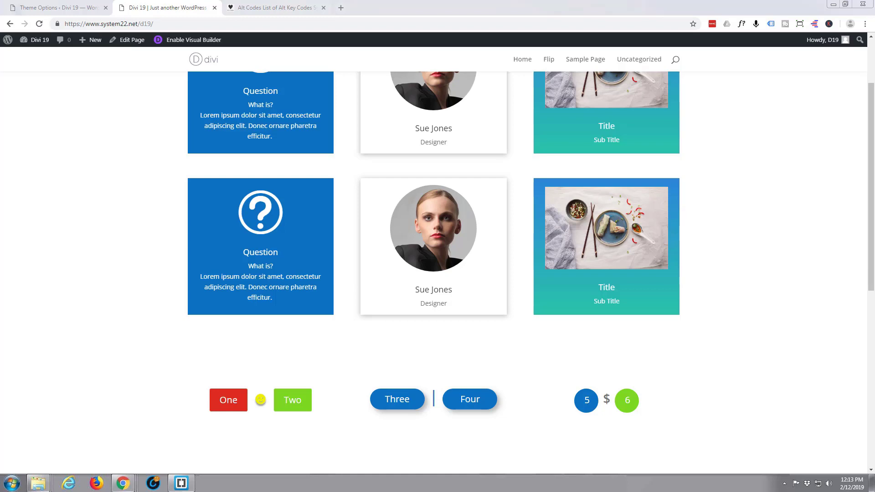
# Open the WordPress Dashboard from the 'Divi 19' admin bar link in a new background tab.
pyautogui.scroll(-1, 230, 429)
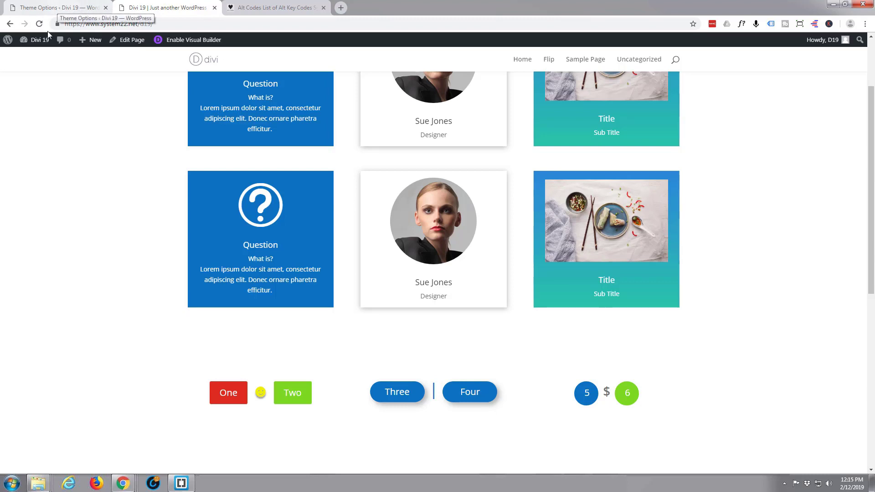
pyautogui.moveTo(36, 40)
pyautogui.middleClick(28, 60)
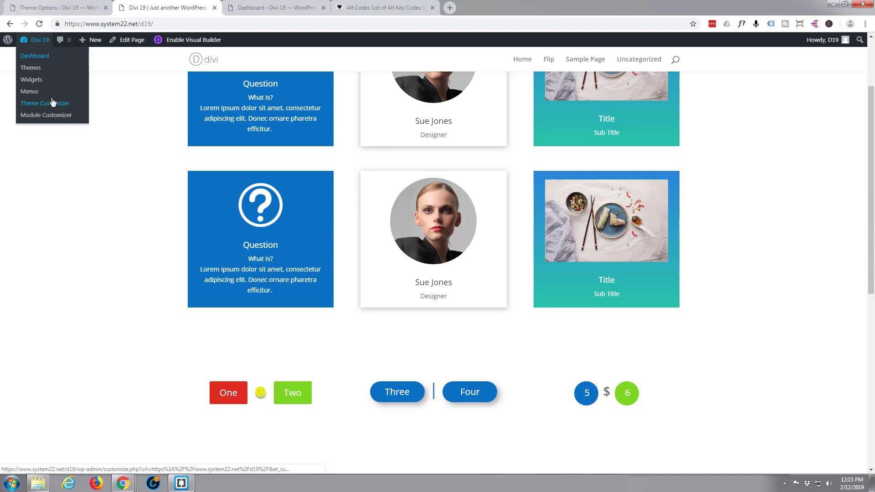
# Go to Plugins > Add New on the Dashboard and start searching for 'su'.
pyautogui.click(252, 10)
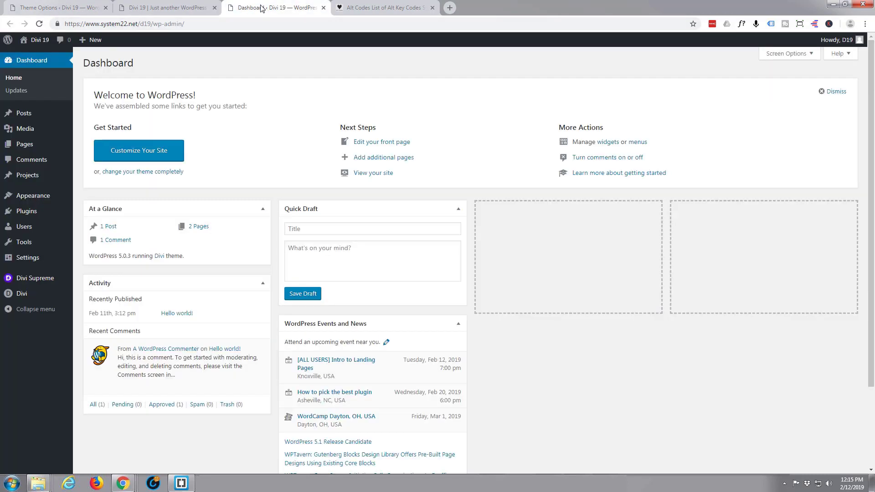
pyautogui.click(26, 212)
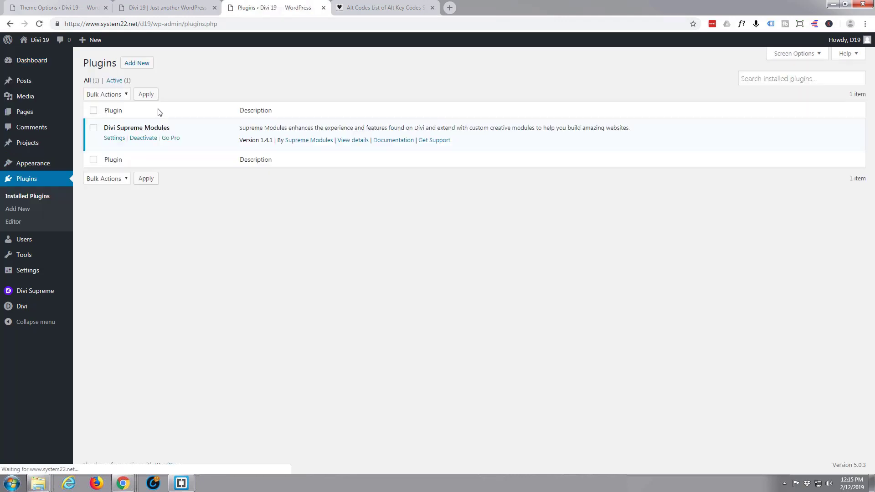
pyautogui.click(131, 64)
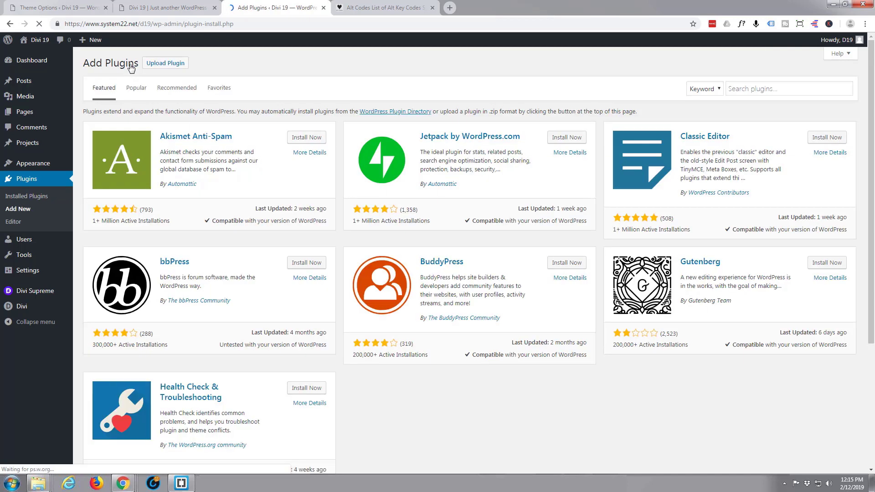
pyautogui.click(753, 90)
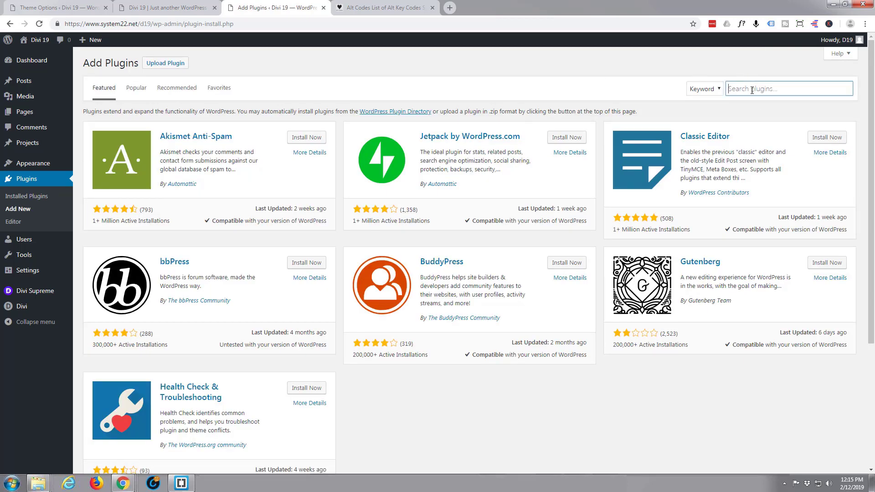
pyautogui.write('su')
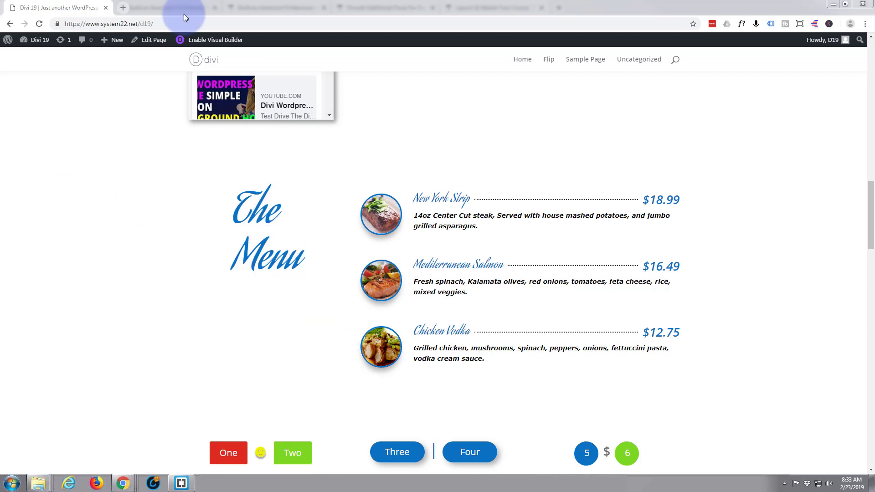
# Enable the Visual Builder for the page and scroll to The Menu section's price list.
pyautogui.click(206, 44)
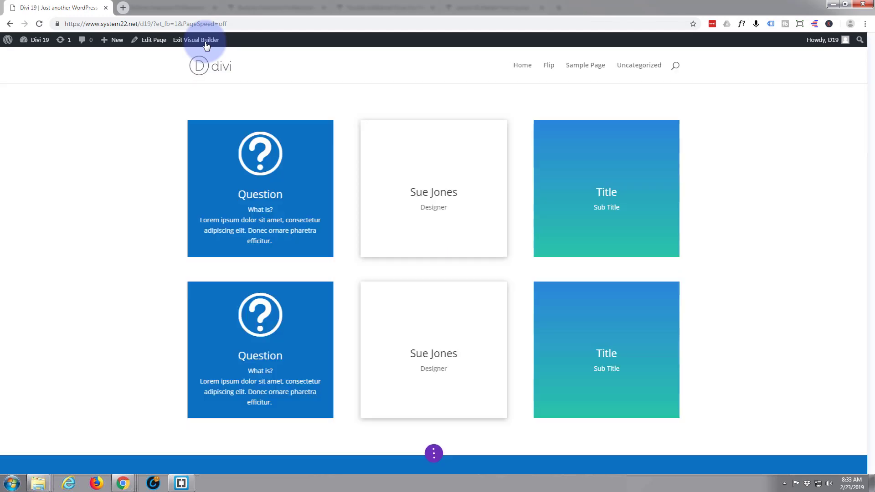
pyautogui.scroll(-15, 199, 233)
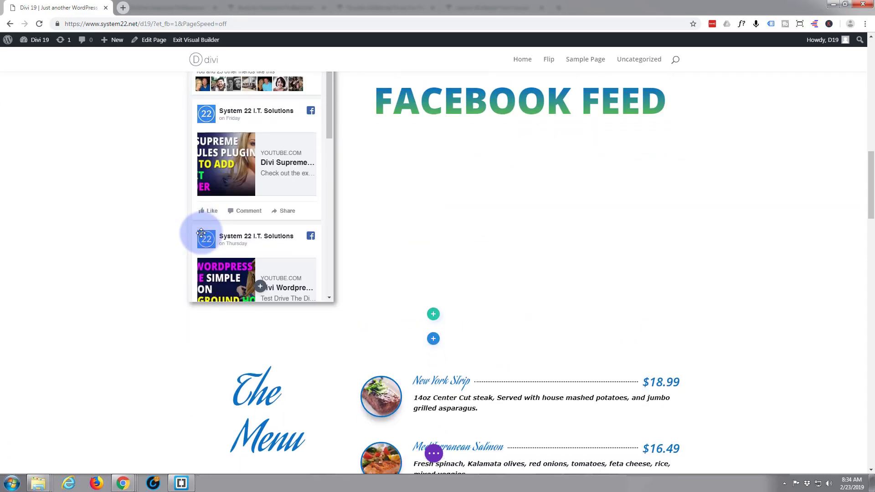
pyautogui.scroll(-5, 201, 233)
pyautogui.scroll(-4, 71, 398)
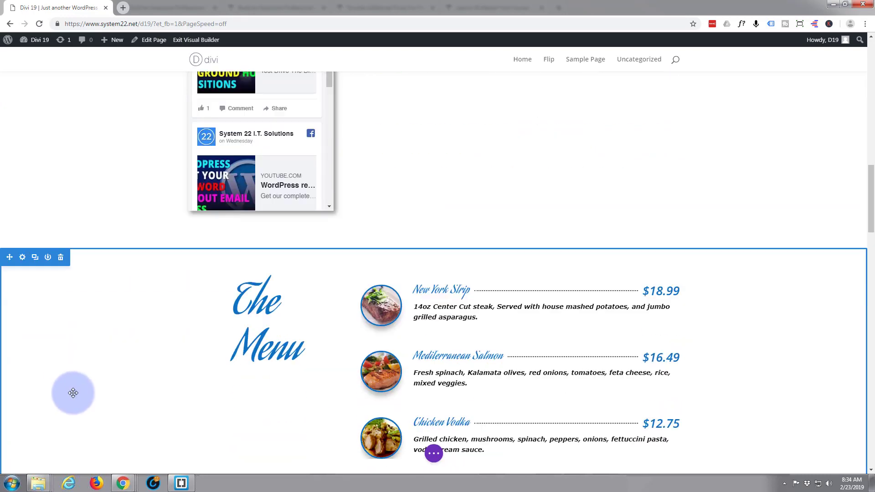
pyautogui.scroll(1, 395, 293)
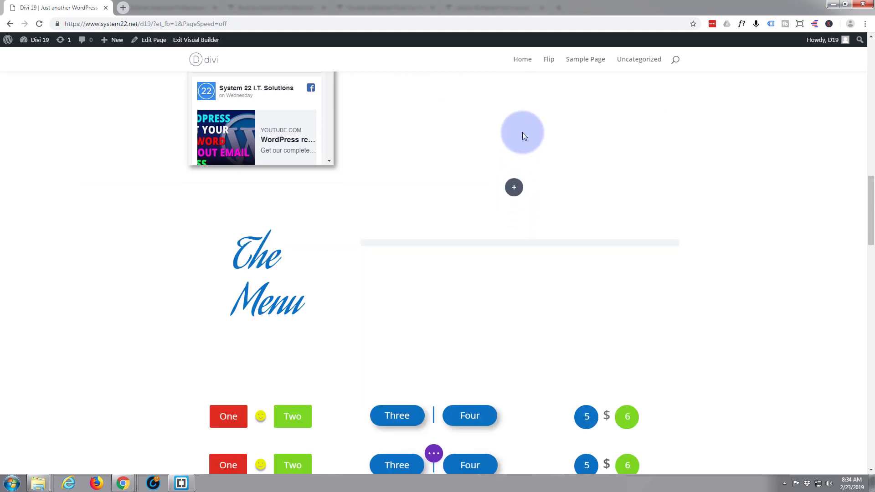
pyautogui.scroll(1, 510, 119)
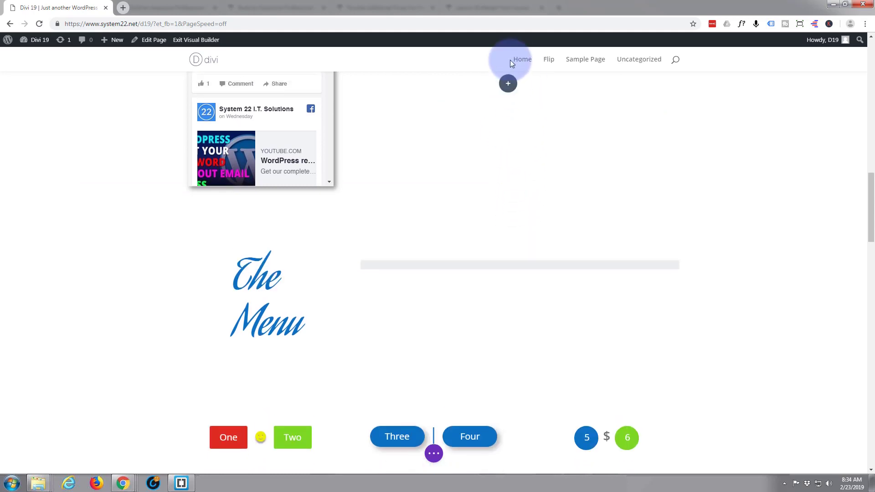
pyautogui.scroll(7, 479, 166)
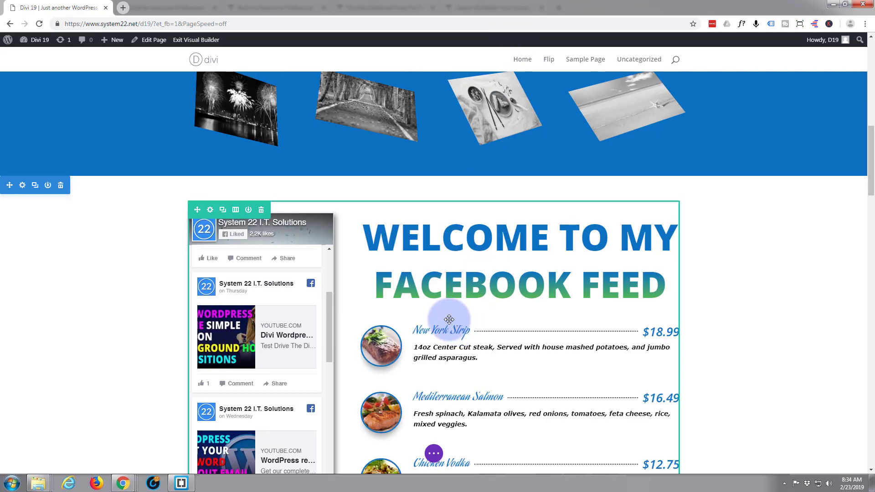
pyautogui.scroll(-7, 451, 322)
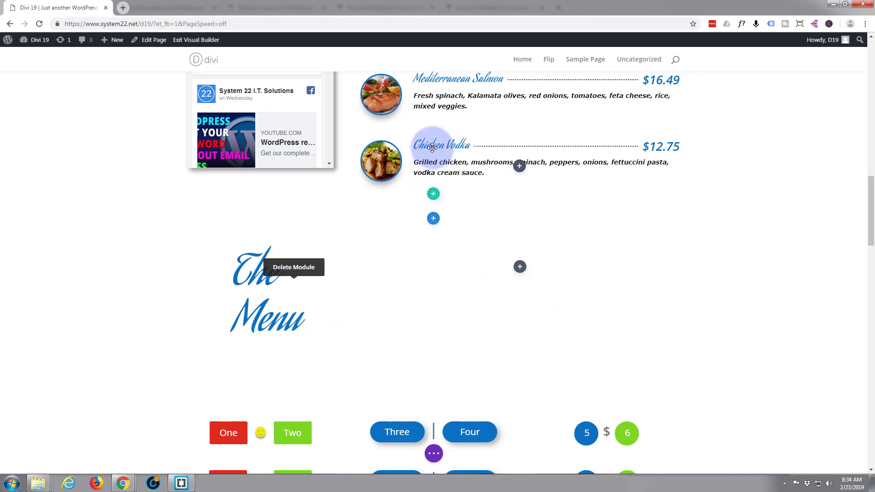
# Insert a Supreme Price List module into the empty column using its grey + button.
pyautogui.click(520, 268)
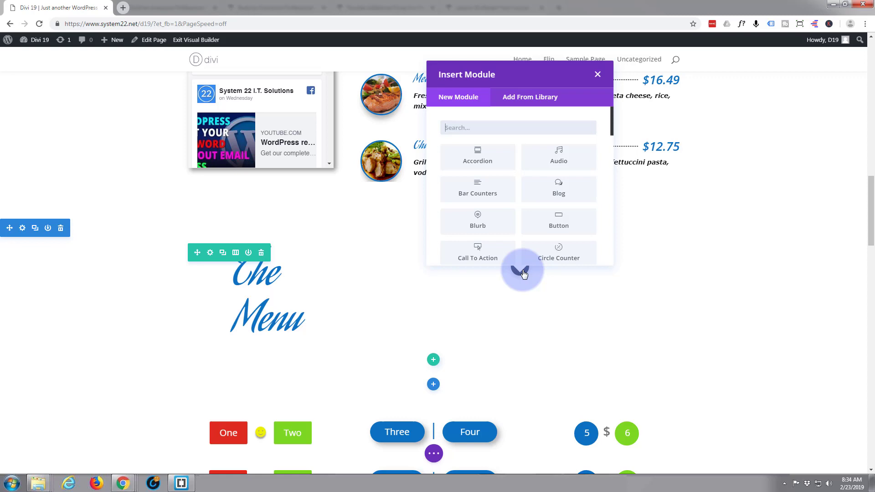
pyautogui.scroll(-7, 492, 162)
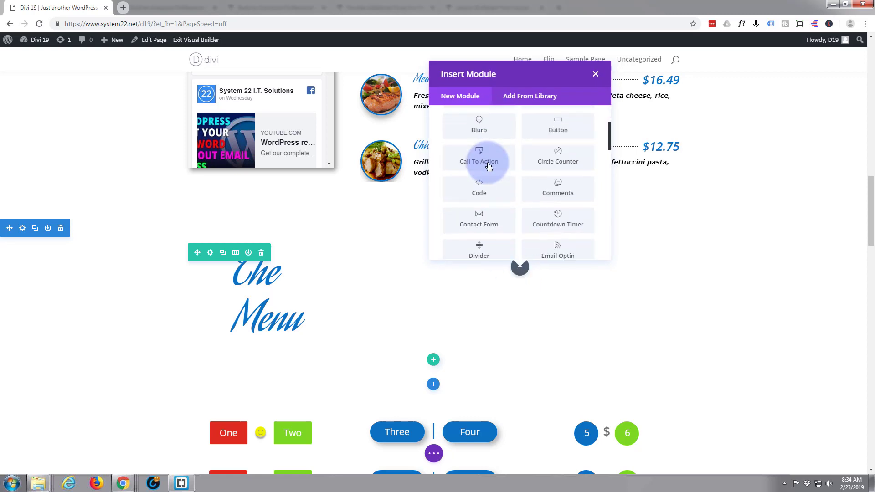
pyautogui.scroll(-3, 489, 166)
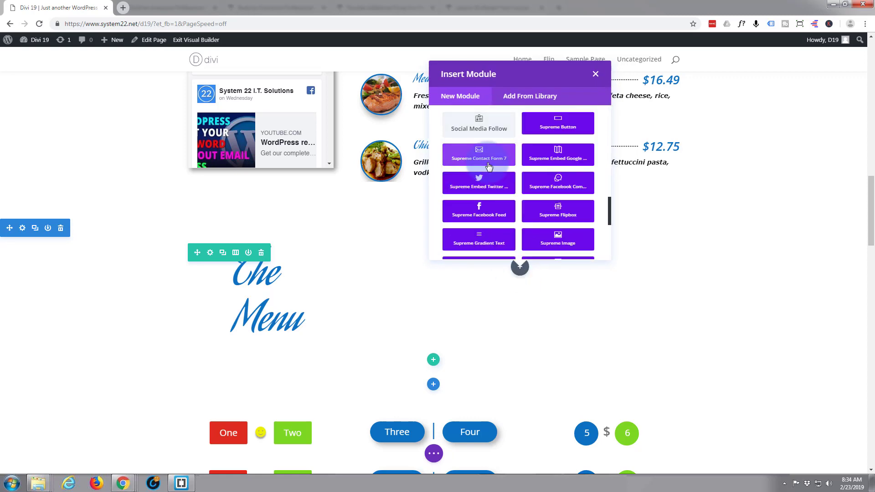
pyautogui.scroll(-2, 489, 167)
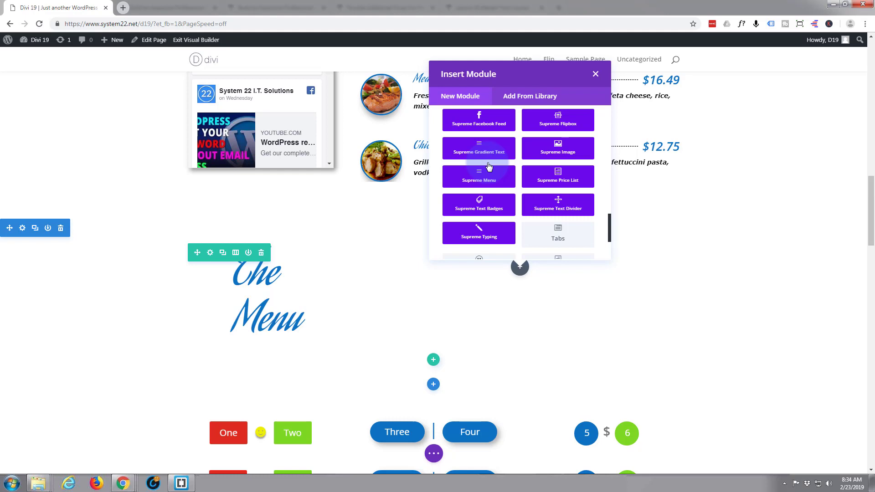
pyautogui.click(578, 182)
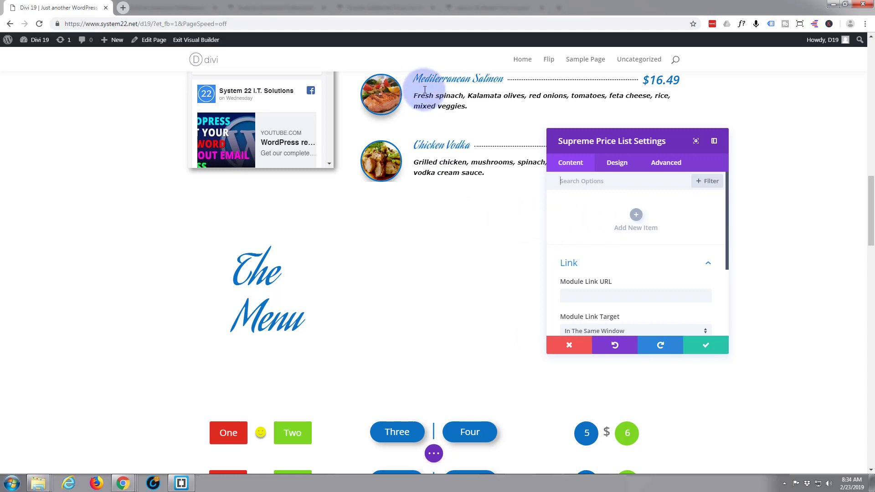
# Add the first price list item and move its settings panel to the left side.
pyautogui.click(637, 218)
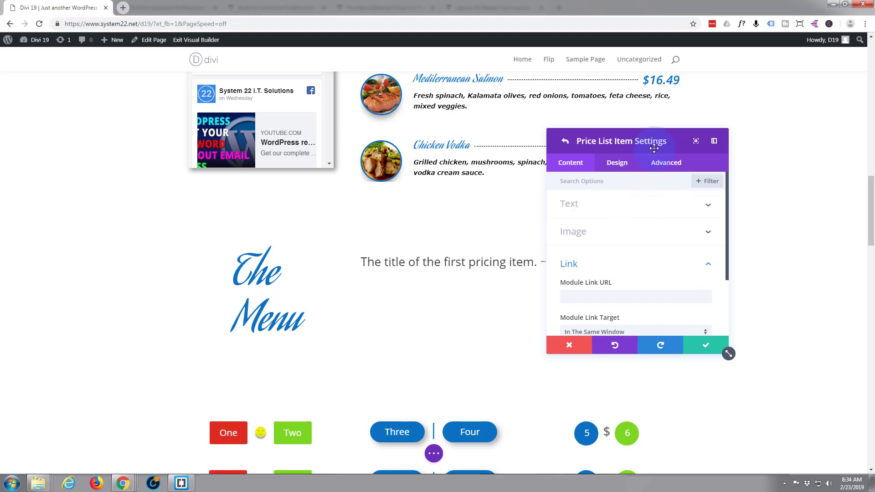
pyautogui.moveTo(671, 153); pyautogui.dragTo(733, 225)
pyautogui.moveTo(555, 196); pyautogui.dragTo(235, 203)
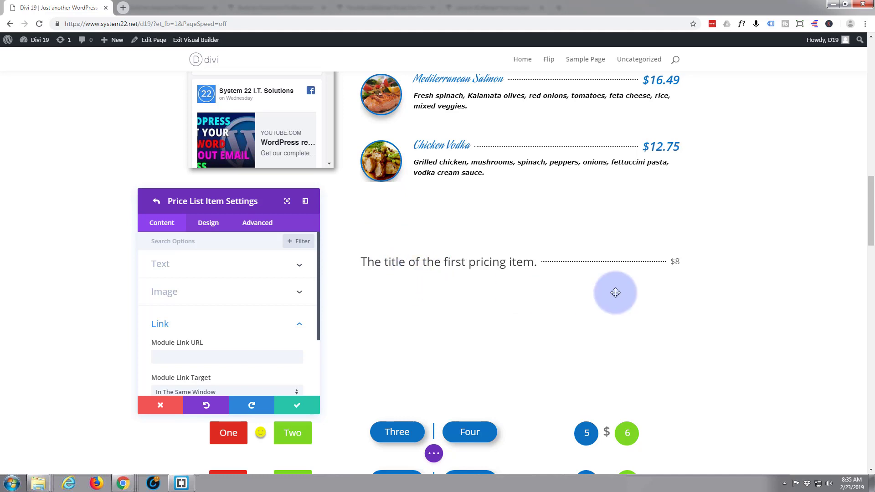
pyautogui.click(181, 265)
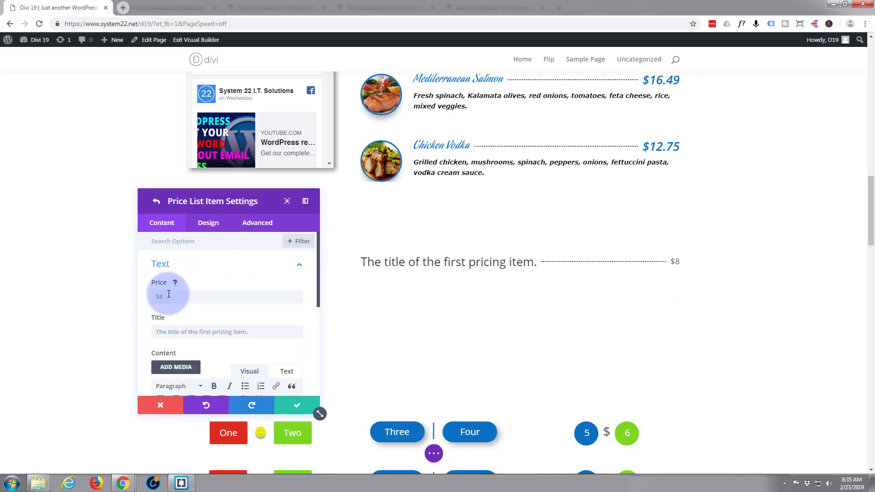
pyautogui.scroll(2, 421, 243)
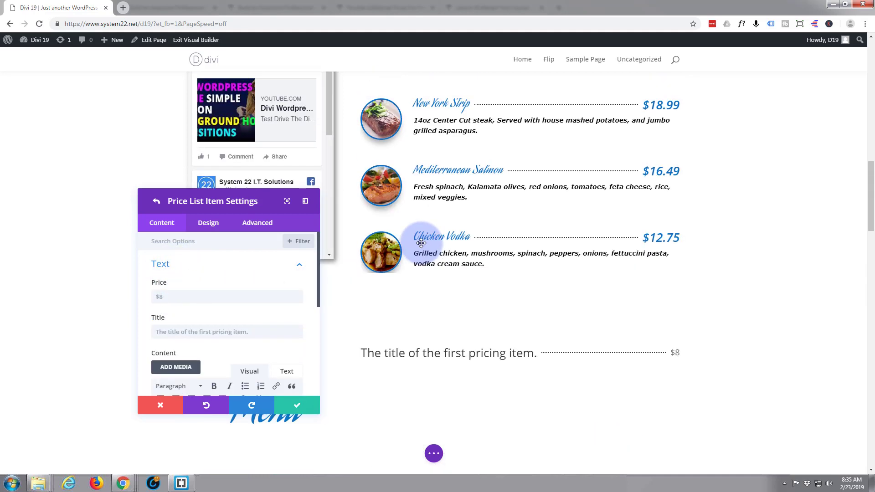
pyautogui.scroll(-2, 421, 243)
# Enter price $18.99, title 'New York Strip' and the steak description for the item.
pyautogui.click(170, 296)
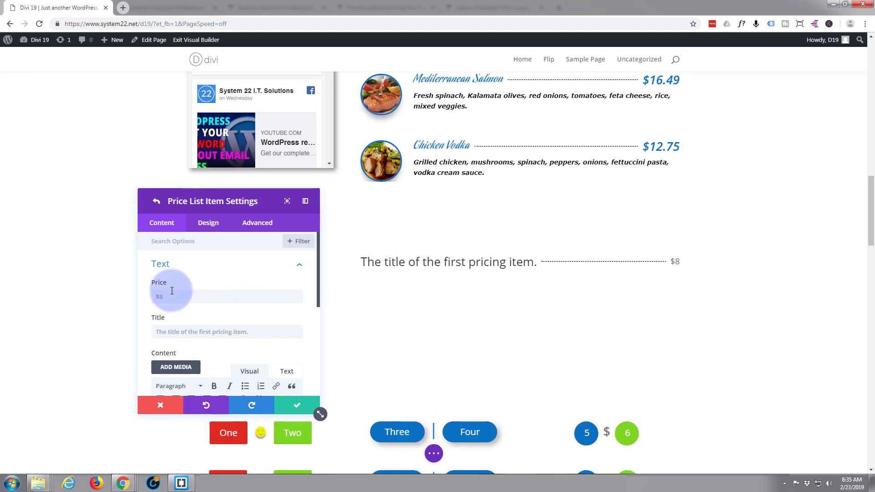
pyautogui.write('$1')
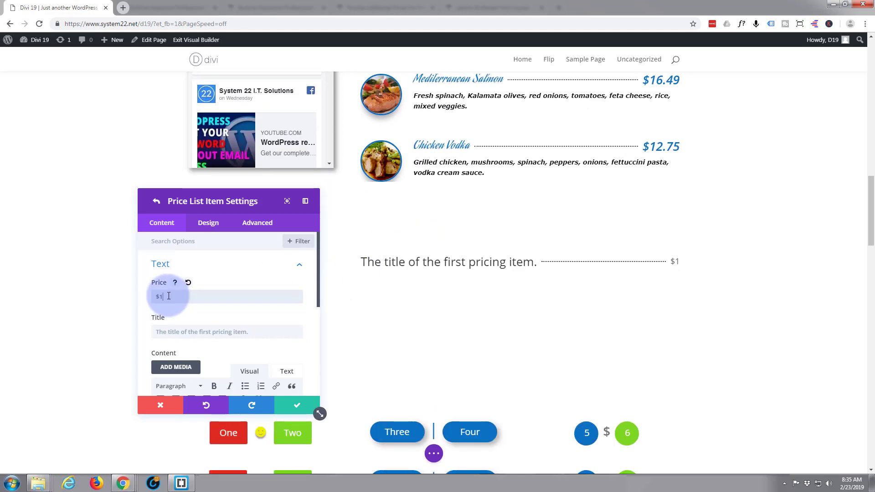
pyautogui.write('8.99')
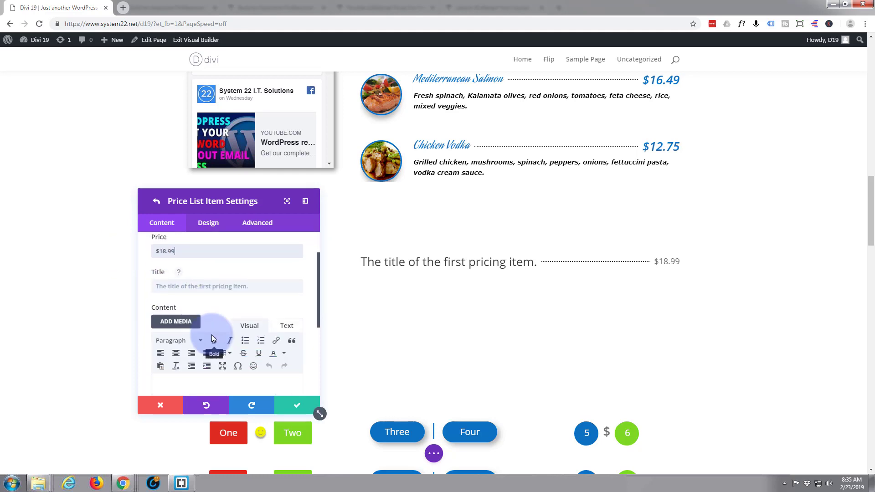
pyautogui.scroll(-1, 211, 335)
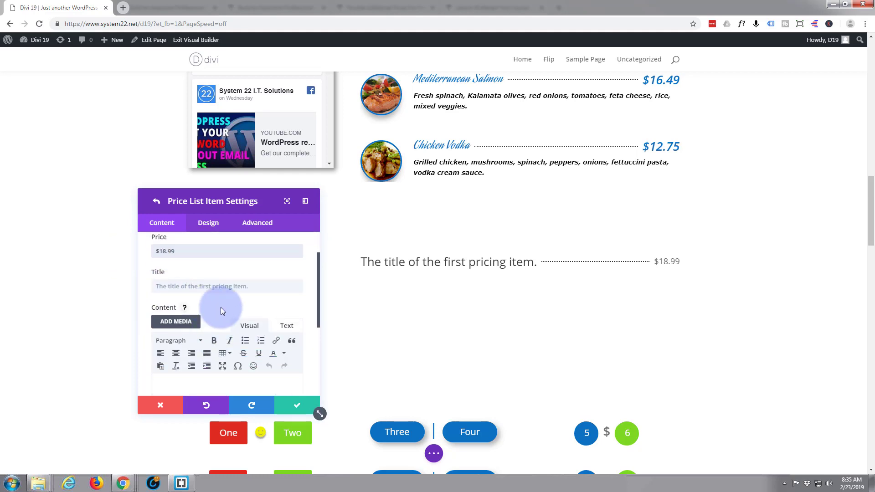
pyautogui.click(172, 287)
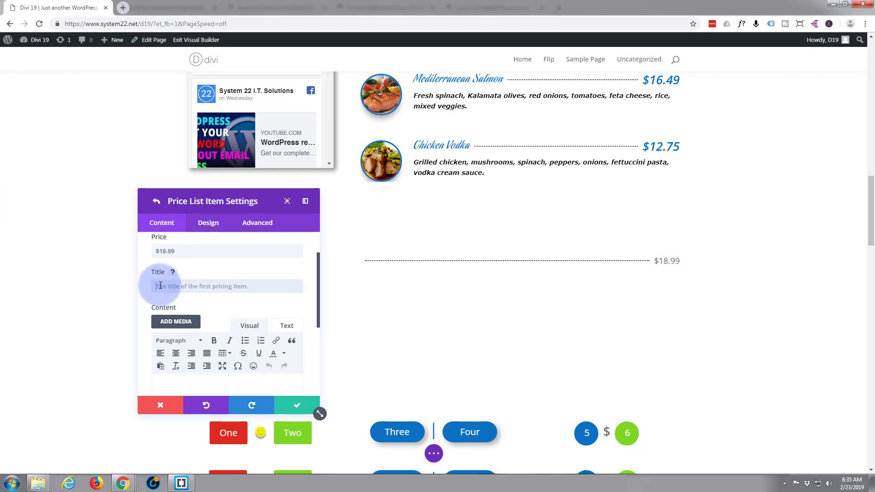
pyautogui.write('New York Strip')
pyautogui.scroll(-3, 196, 288)
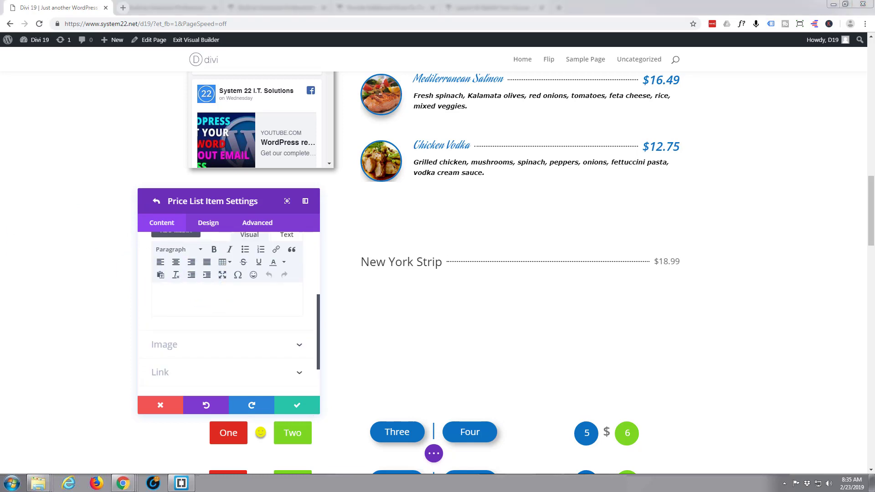
pyautogui.click(170, 303)
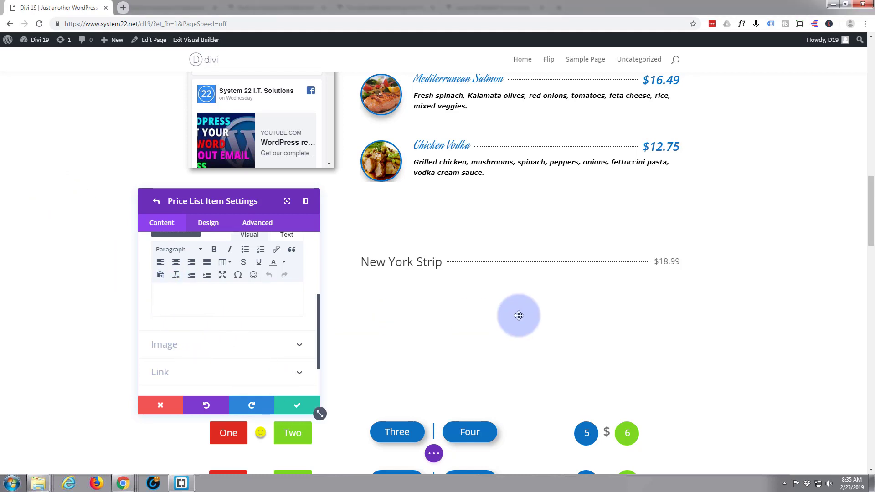
pyautogui.write('14oz Center Cut steak, Served with house mashed potatoes, and jumbo grilled asparagus.')
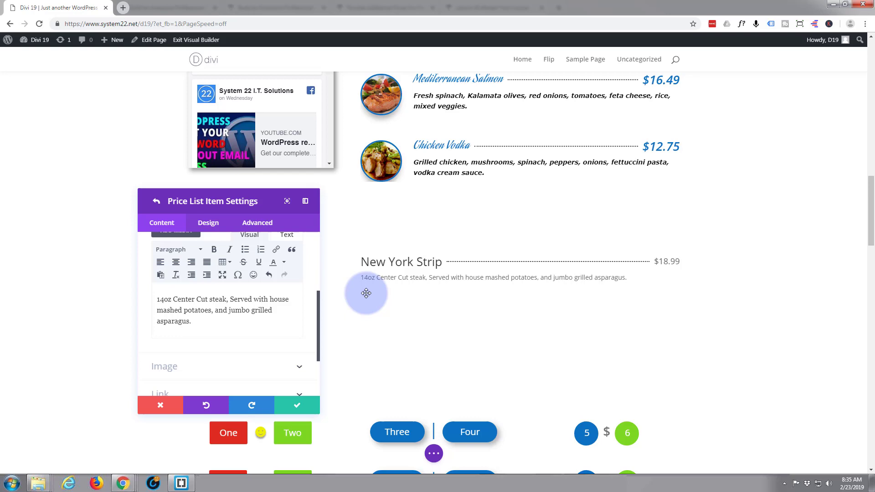
pyautogui.scroll(-1, 256, 342)
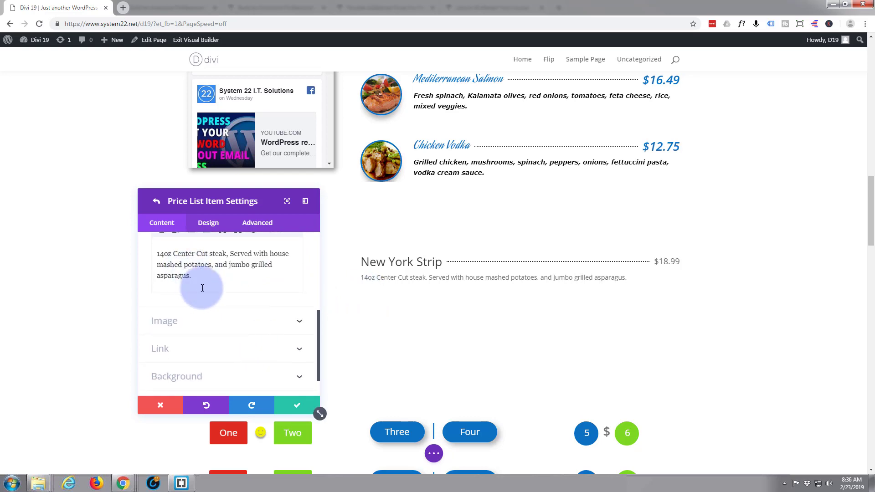
# Set the New York Strip item's image to the steak photo from the Media Library.
pyautogui.click(236, 327)
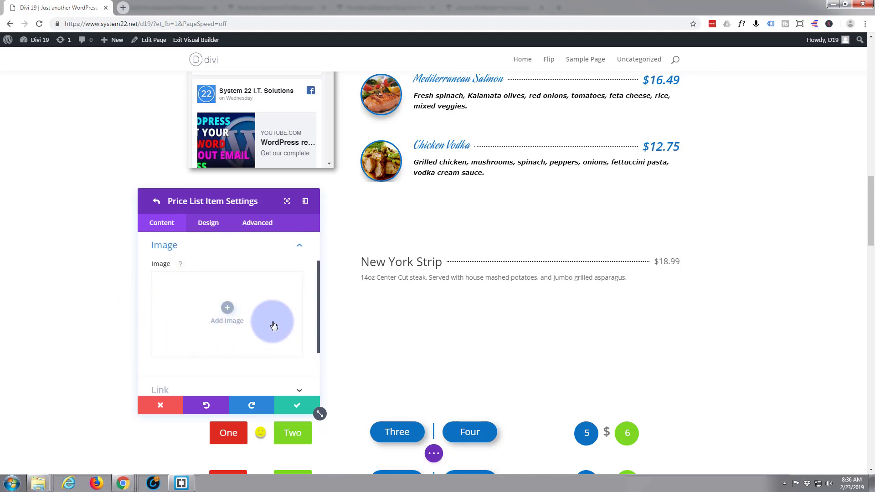
pyautogui.click(228, 309)
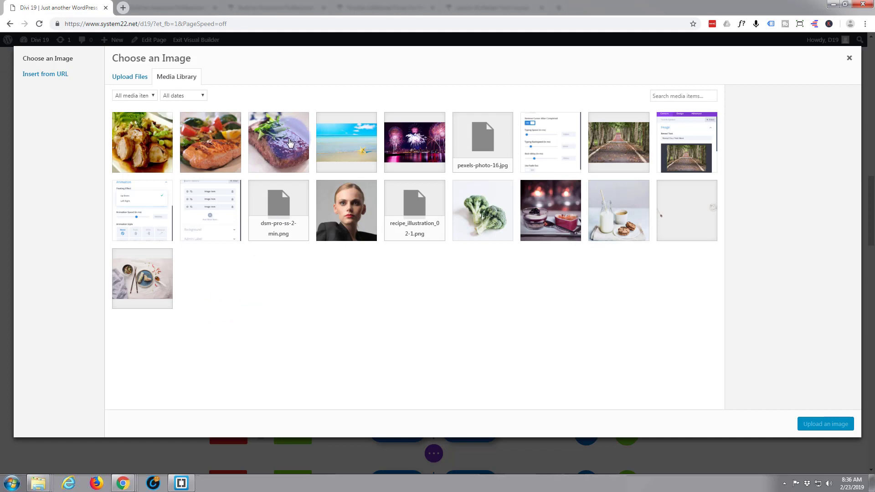
pyautogui.click(290, 143)
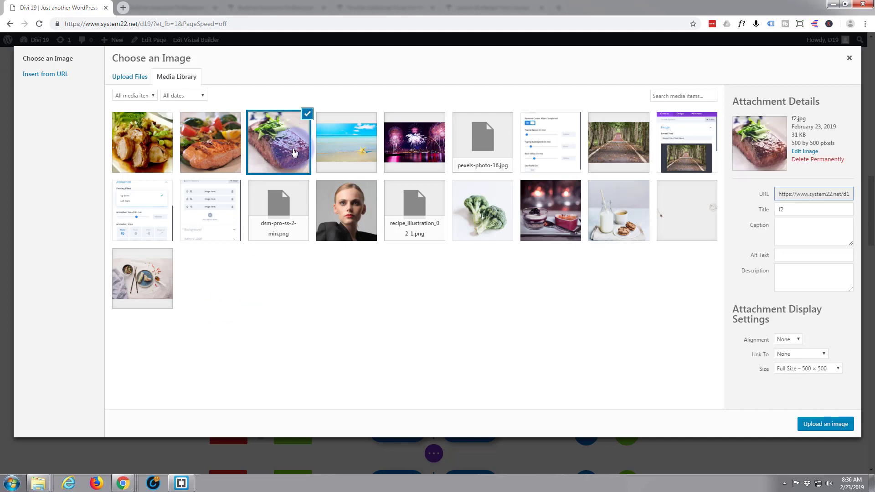
pyautogui.click(822, 424)
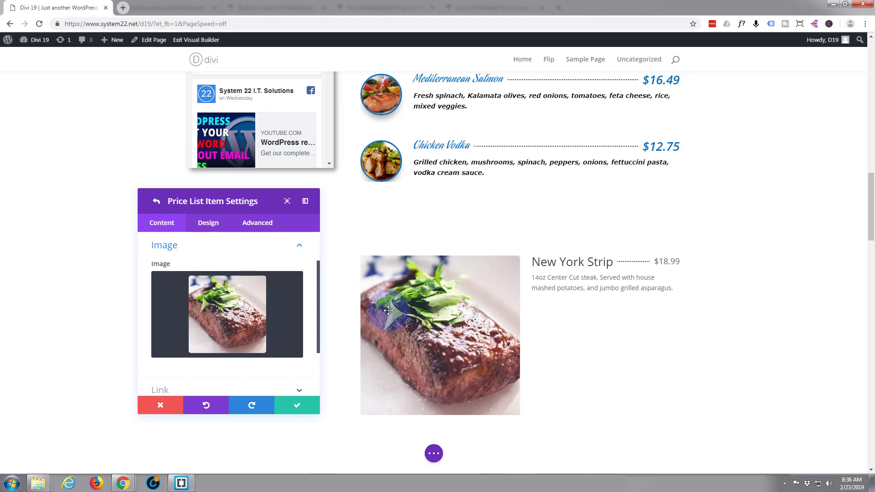
pyautogui.moveTo(279, 321)
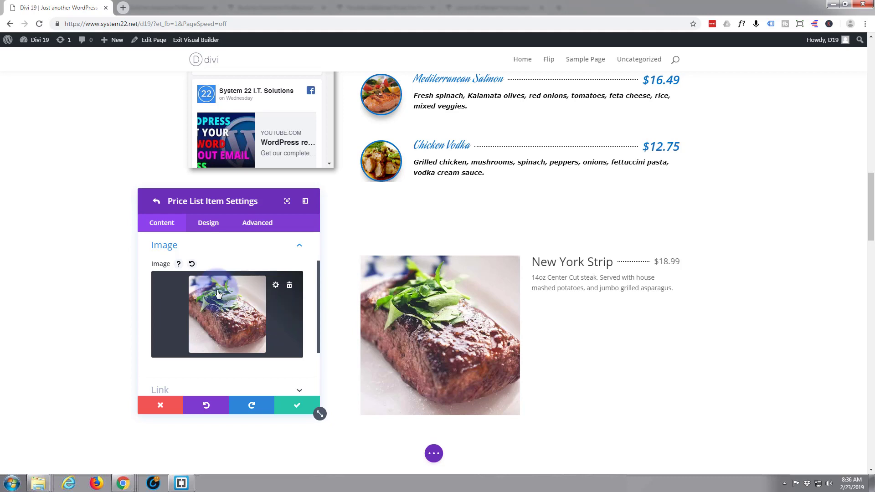
pyautogui.scroll(-2, 217, 294)
pyautogui.scroll(-2, 219, 294)
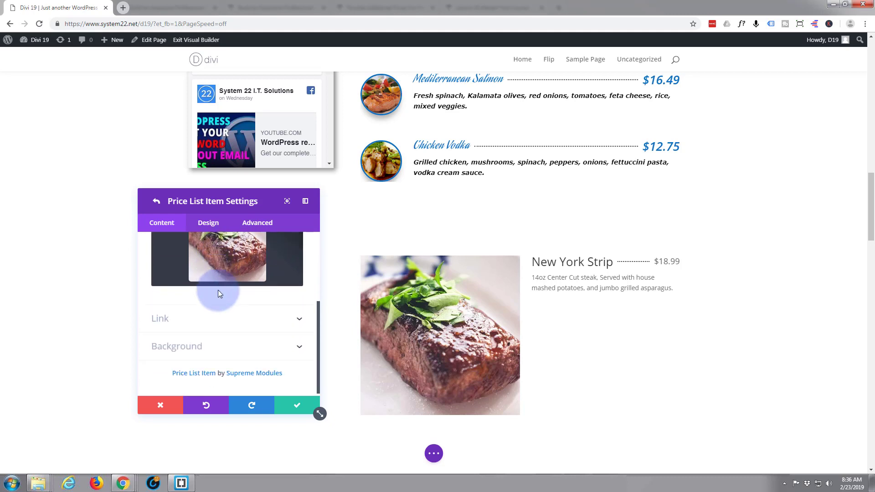
# In the item's Design tab, set Image Width to 13% and Image Gap Spacing to 25px.
pyautogui.click(209, 225)
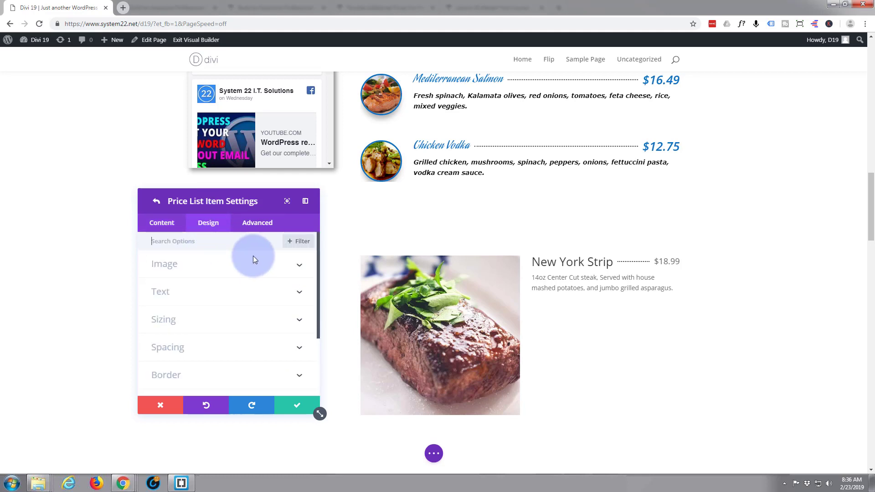
pyautogui.click(263, 269)
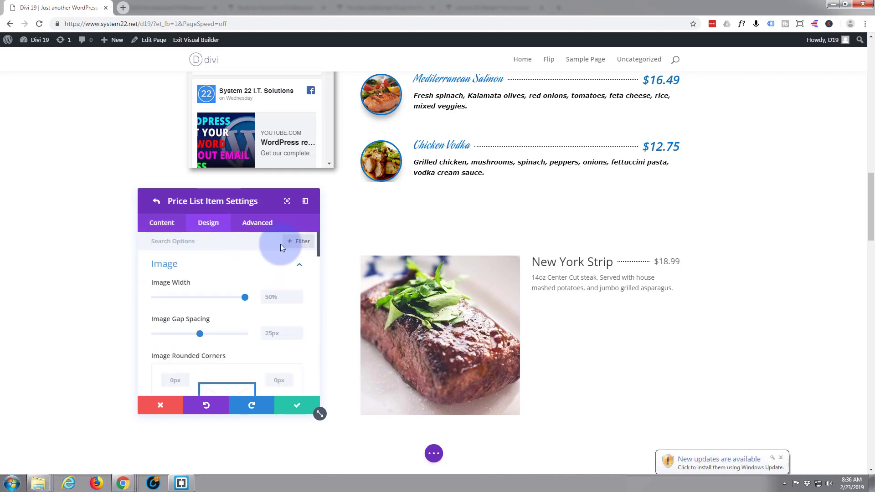
pyautogui.moveTo(265, 200); pyautogui.dragTo(171, 175)
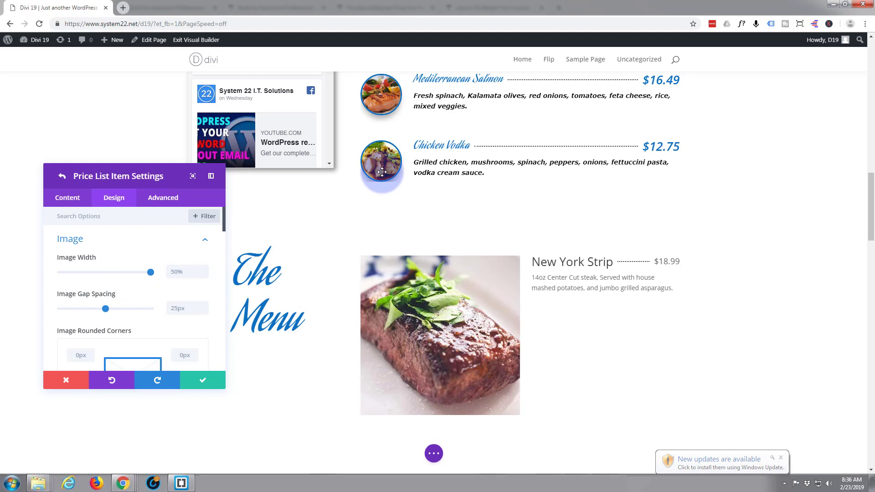
pyautogui.moveTo(152, 273); pyautogui.dragTo(84, 271)
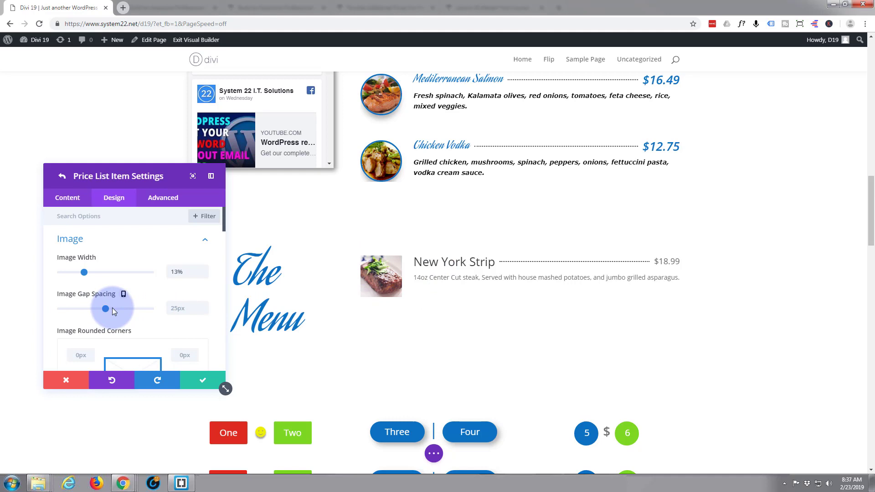
pyautogui.moveTo(105, 309)
pyautogui.mouseDown()
pyautogui.moveTo(151, 309)
pyautogui.moveTo(52, 309)
pyautogui.moveTo(117, 311)
pyautogui.moveTo(108, 310)
pyautogui.mouseUp()
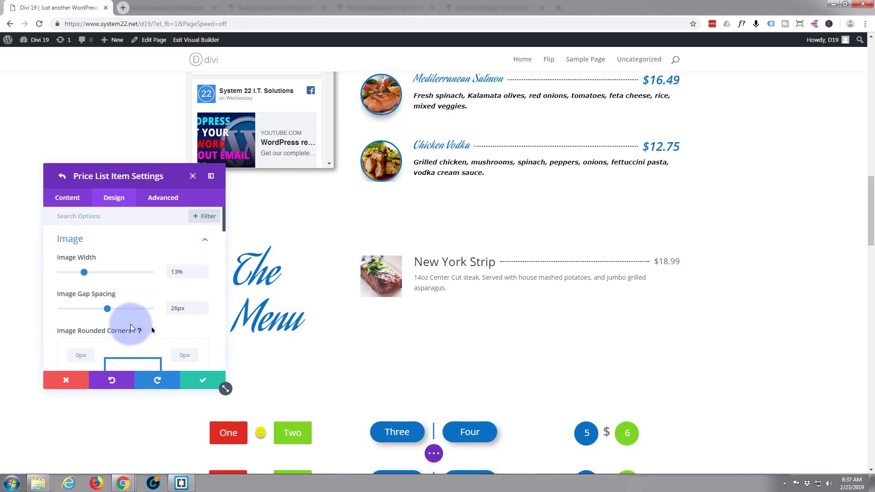
pyautogui.doubleClick(177, 309)
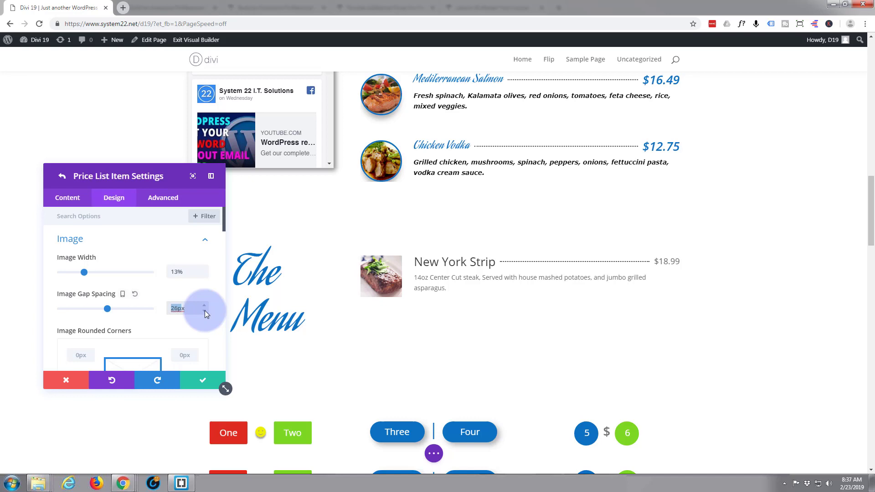
pyautogui.click(205, 311)
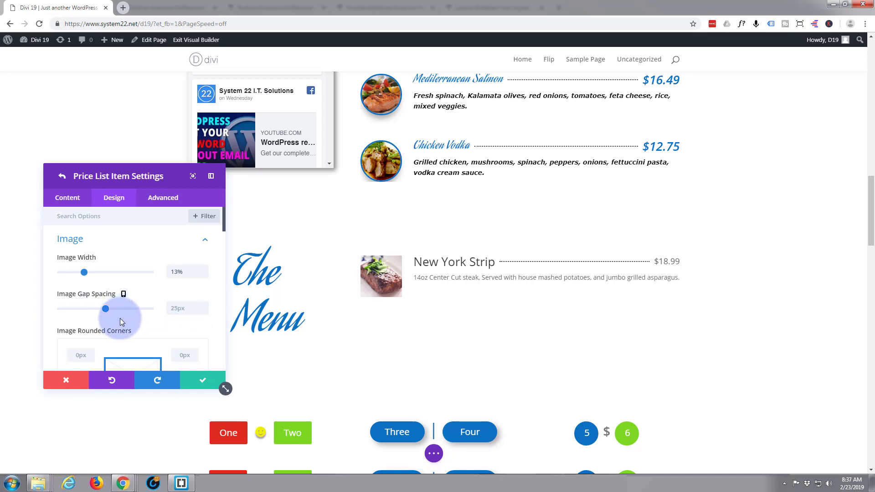
pyautogui.scroll(-1, 125, 319)
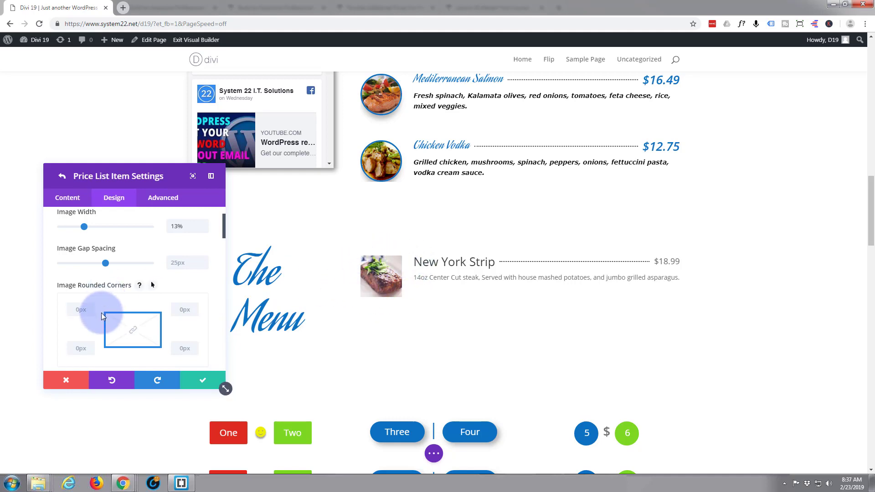
# Set the steak image's rounded corners to 50% on all four corners.
pyautogui.scroll(-1, 101, 313)
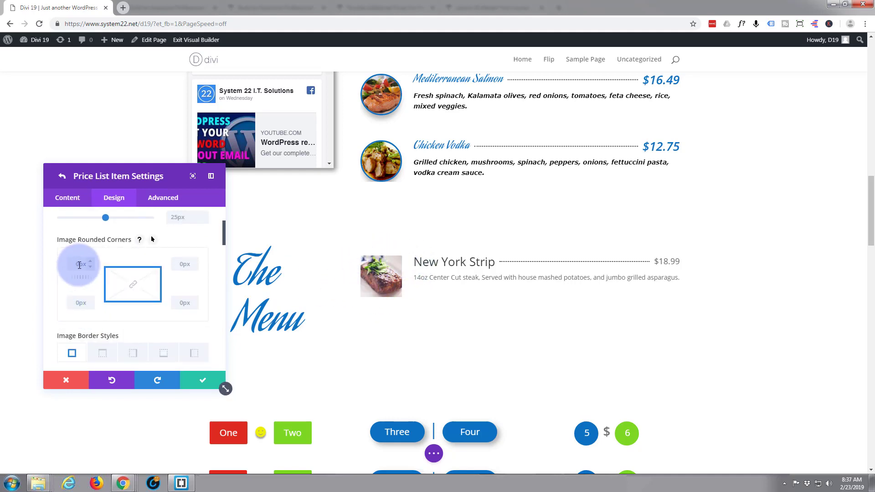
pyautogui.click(88, 256)
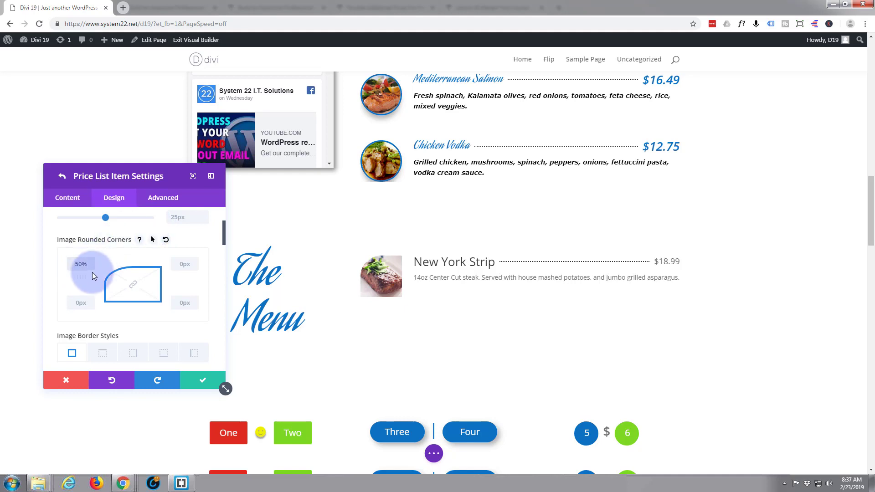
pyautogui.click(134, 286)
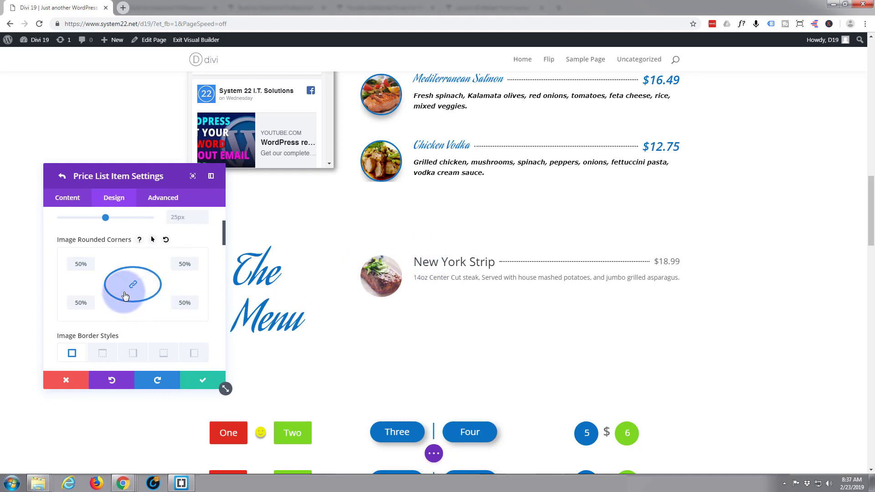
pyautogui.scroll(-1, 124, 292)
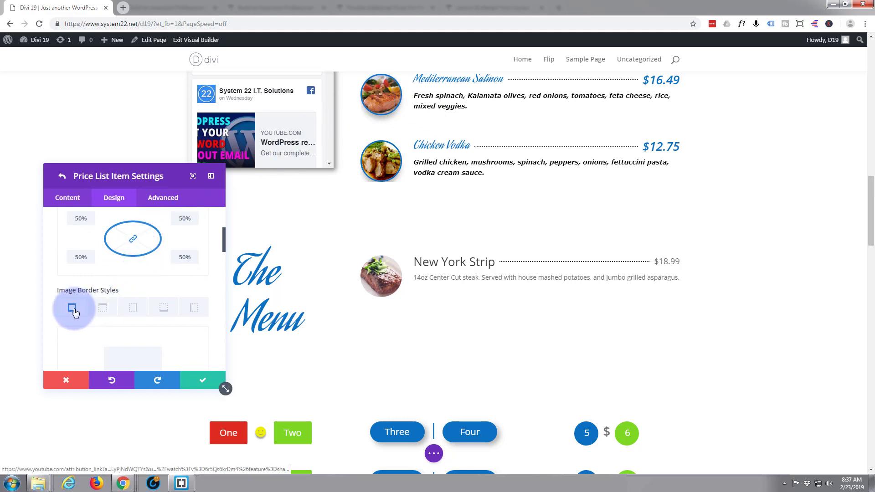
# Add a thin blue border around the steak image.
pyautogui.scroll(-1, 76, 316)
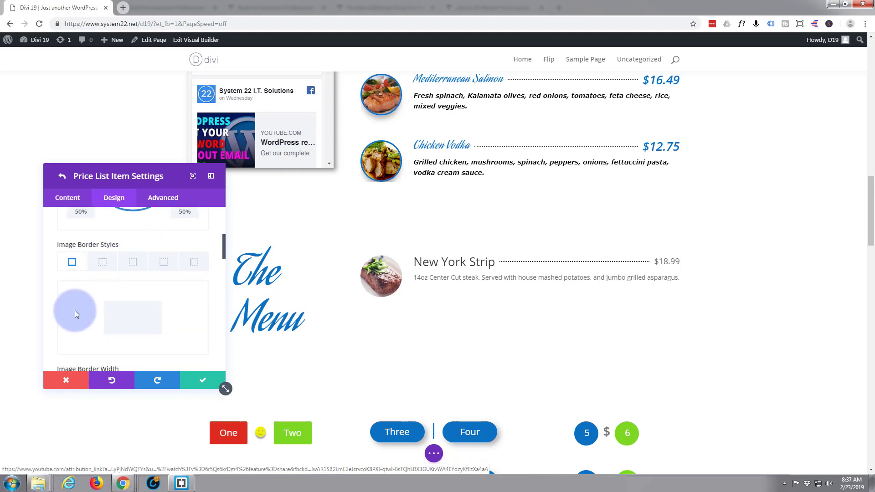
pyautogui.scroll(-1, 76, 315)
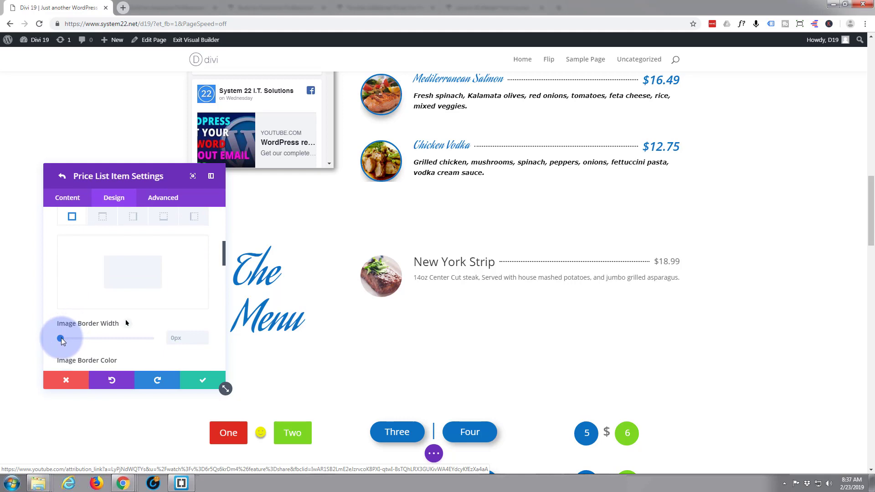
pyautogui.moveTo(61, 339); pyautogui.dragTo(64, 338)
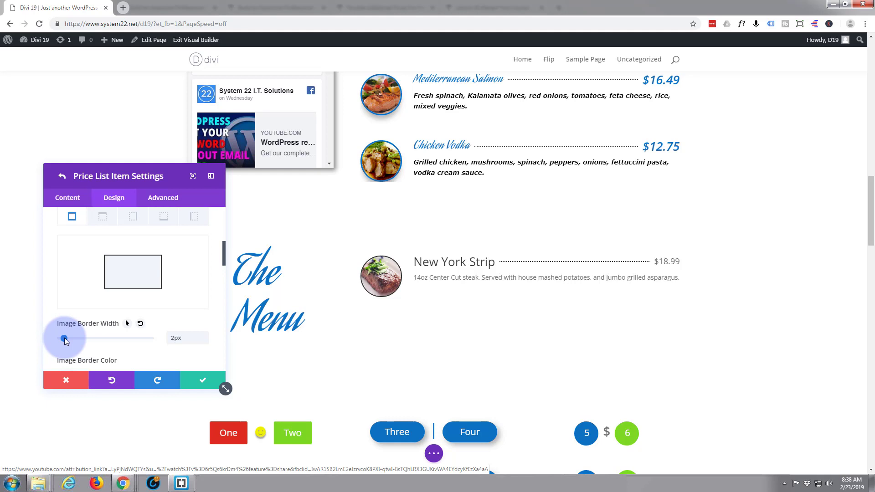
pyautogui.scroll(-2, 92, 336)
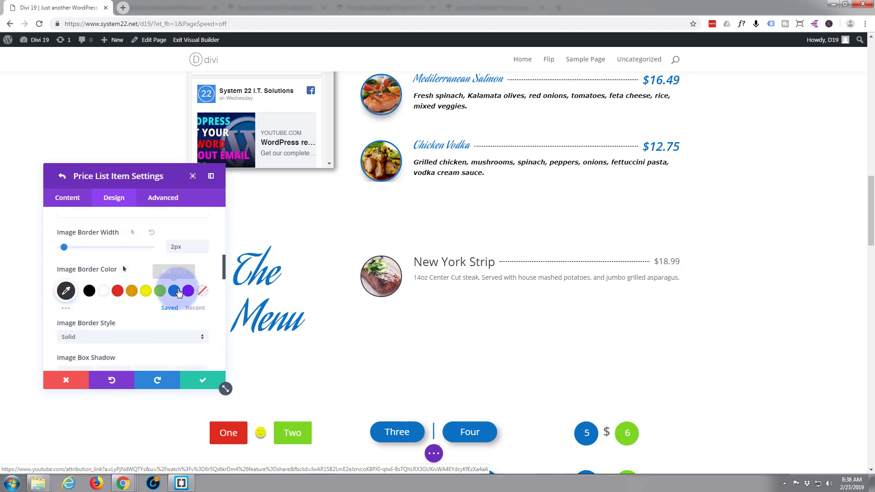
pyautogui.click(177, 292)
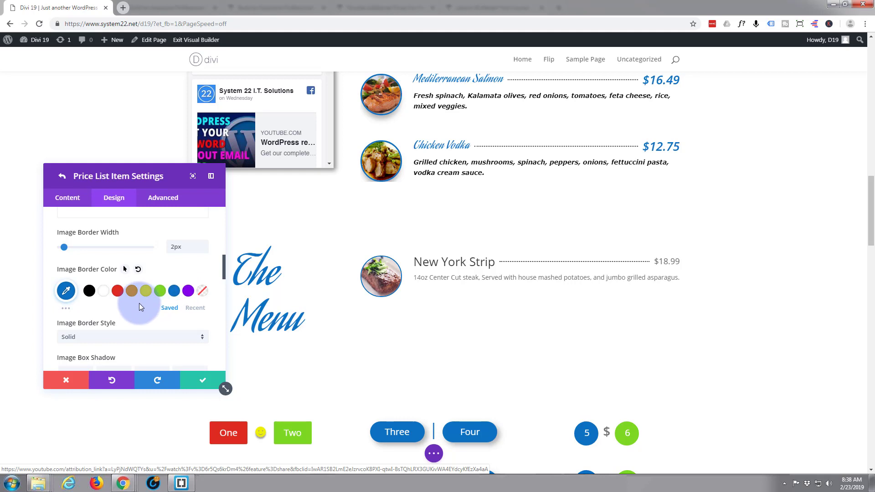
# Apply an Image Box Shadow preset to the steak image.
pyautogui.scroll(-2, 138, 303)
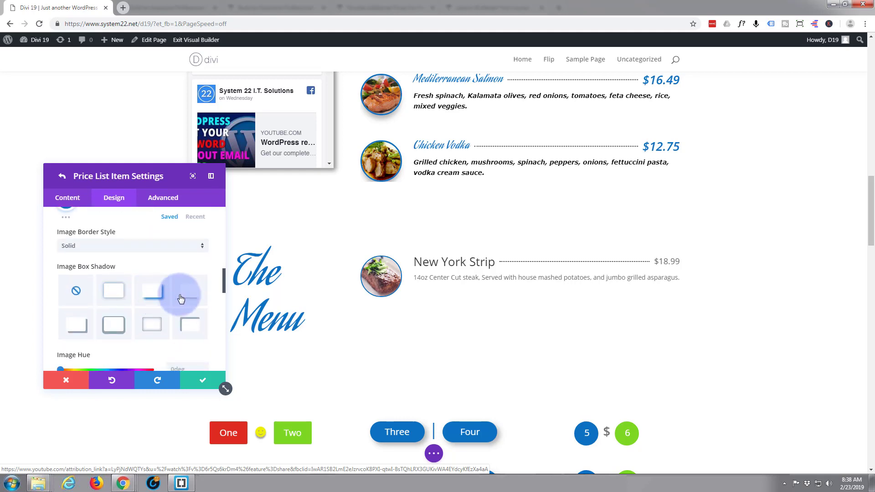
pyautogui.click(193, 299)
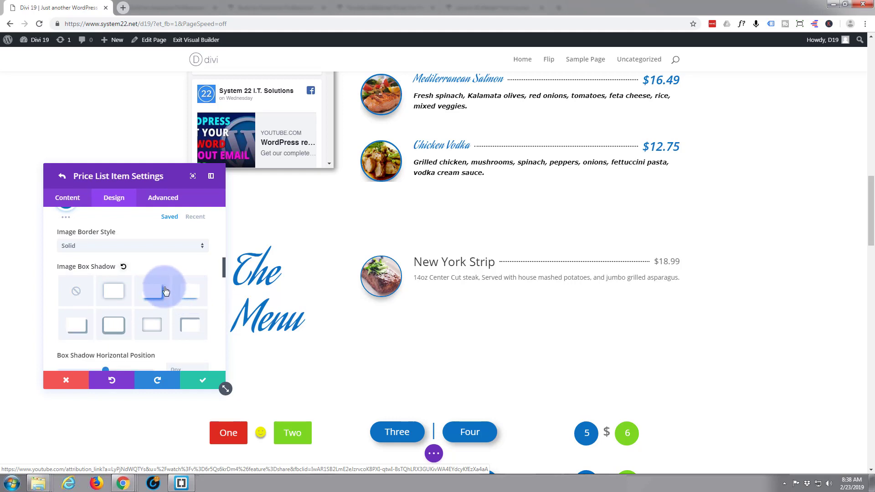
pyautogui.scroll(-1, 165, 291)
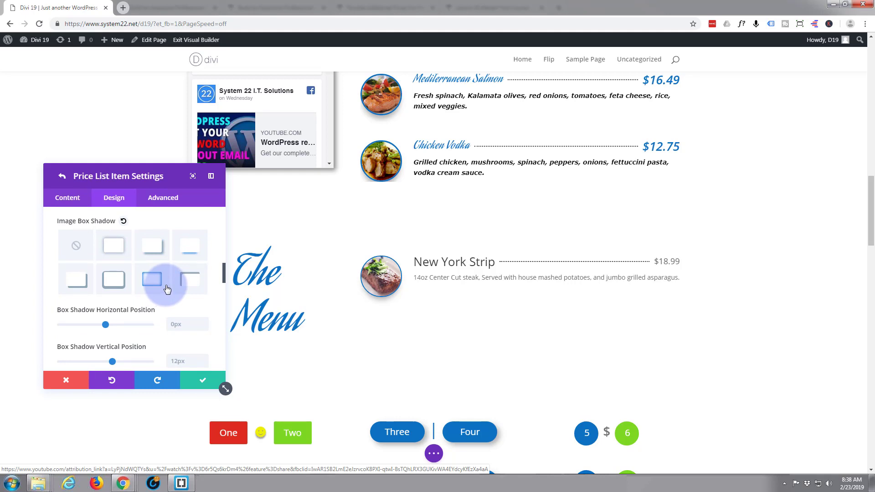
pyautogui.click(155, 286)
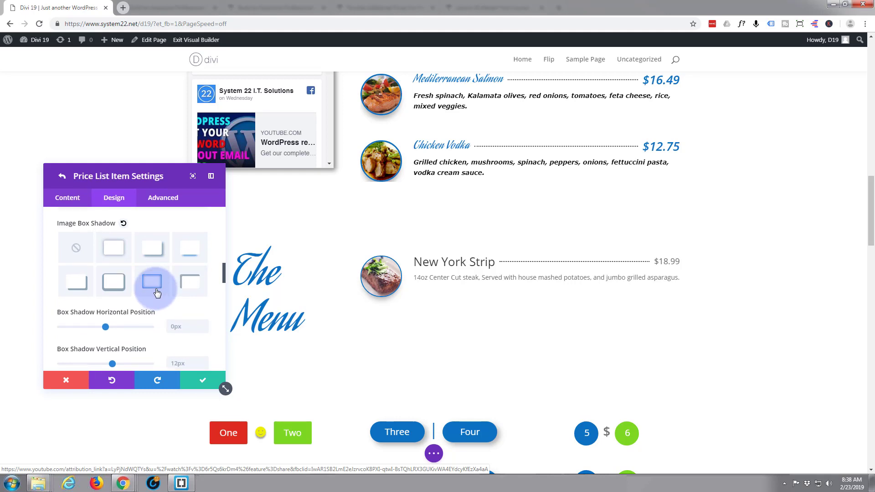
pyautogui.scroll(1, 157, 292)
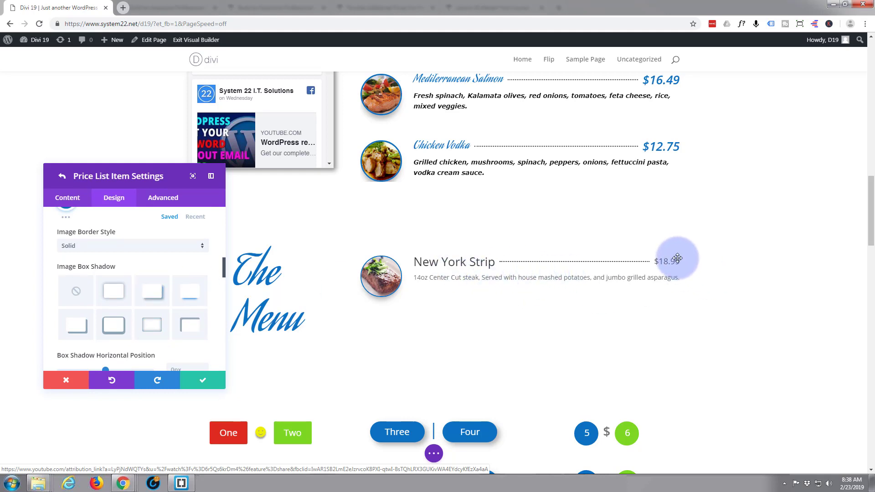
pyautogui.click(131, 280)
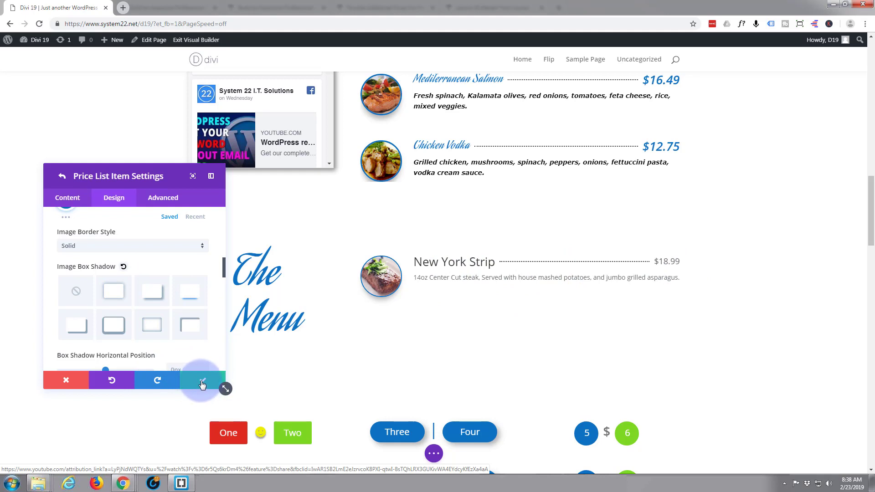
# Save the item, then expand Title Text in the price list module's Design tab.
pyautogui.click(203, 382)
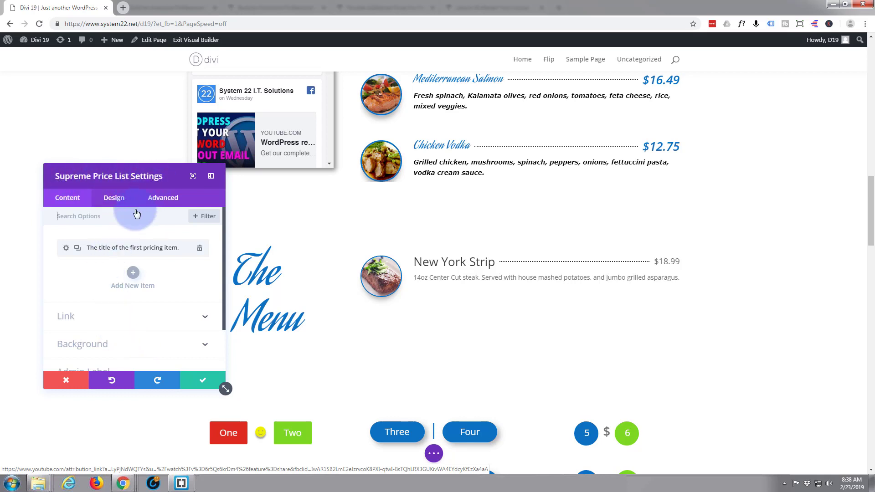
pyautogui.click(122, 213)
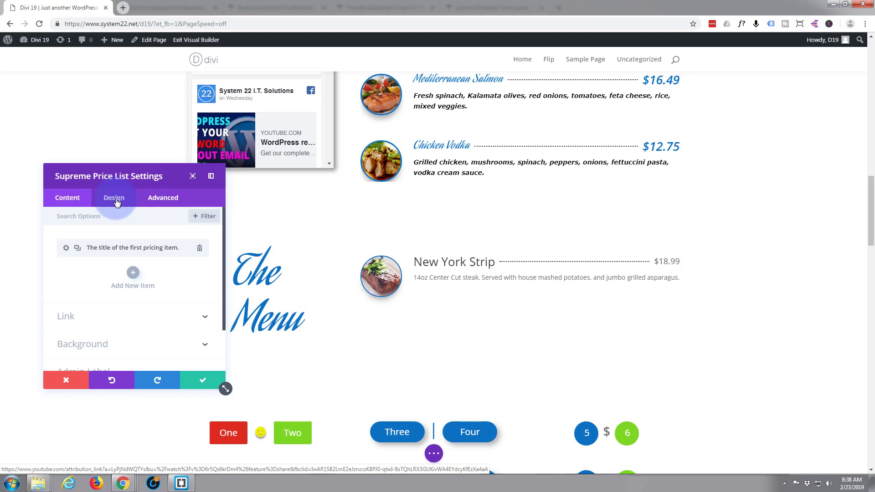
pyautogui.click(117, 201)
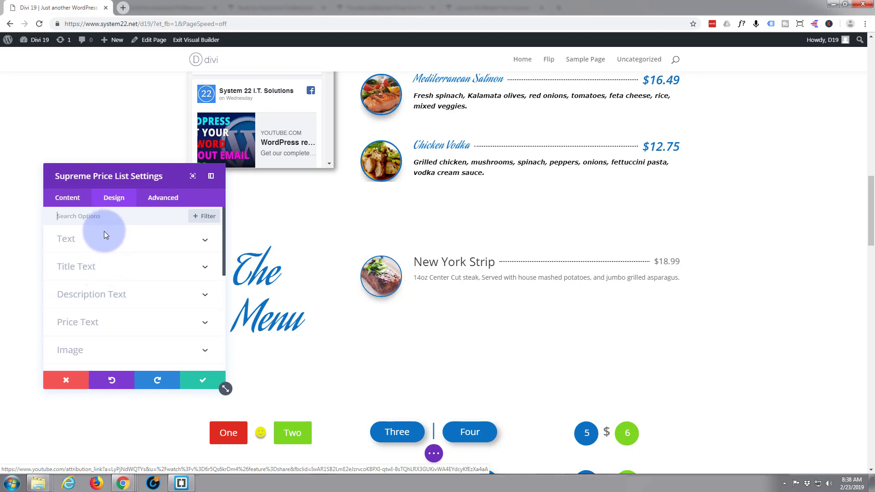
pyautogui.click(108, 268)
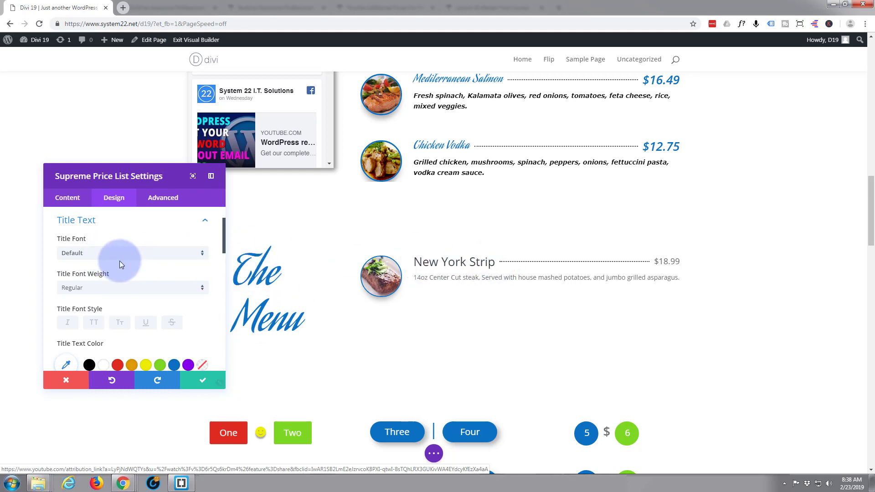
# Set the item title font to Aguafina Script after briefly trying Allura.
pyautogui.click(203, 258)
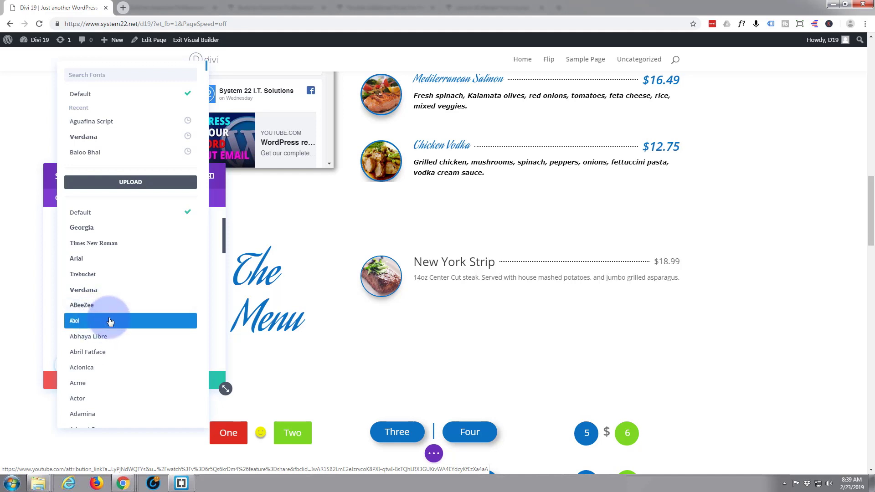
pyautogui.scroll(-2, 131, 302)
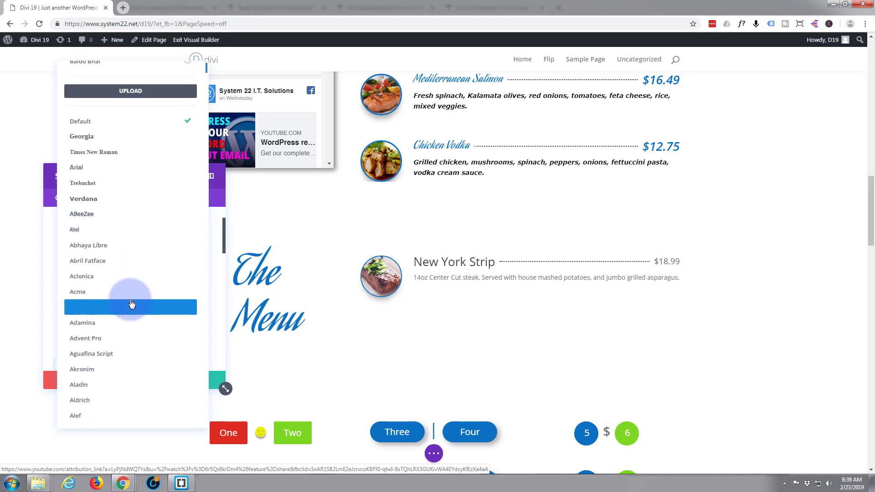
pyautogui.scroll(-4, 131, 304)
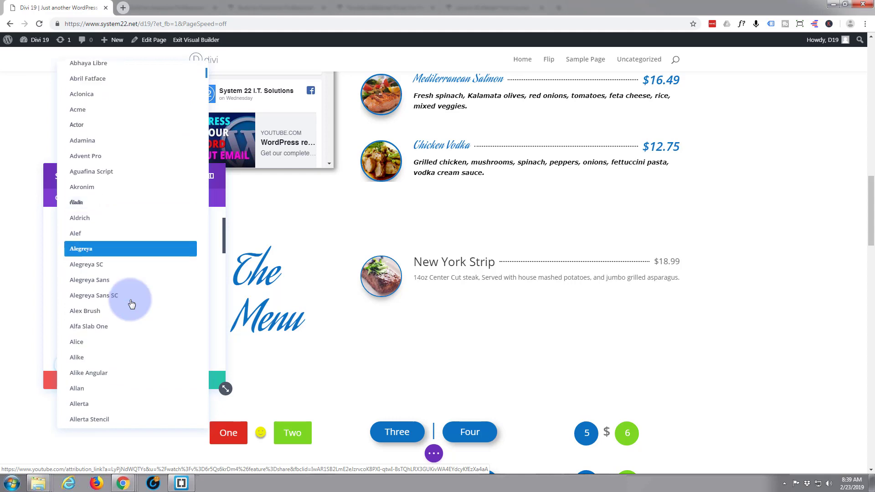
pyautogui.scroll(-2, 131, 304)
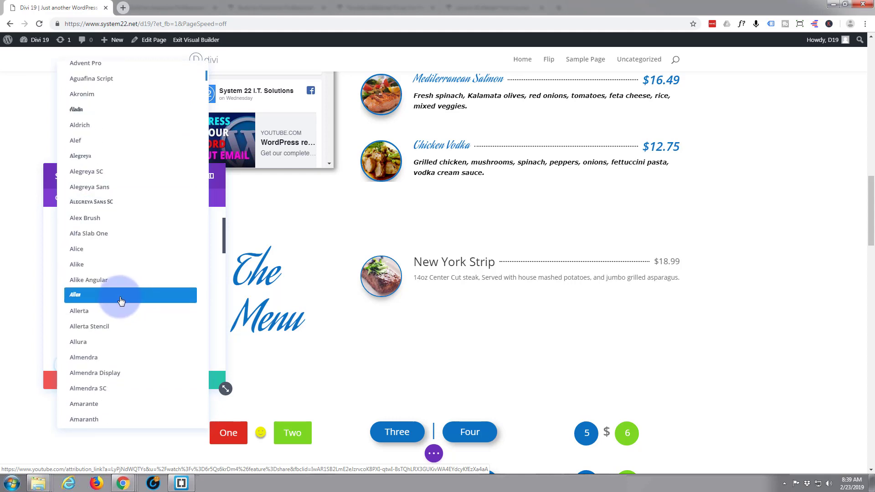
pyautogui.scroll(-3, 121, 302)
pyautogui.scroll(-4, 122, 302)
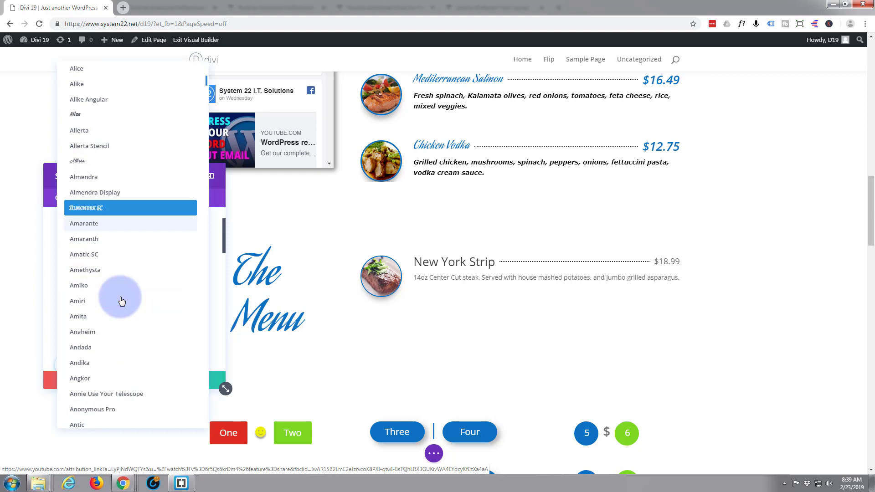
pyautogui.scroll(7, 121, 302)
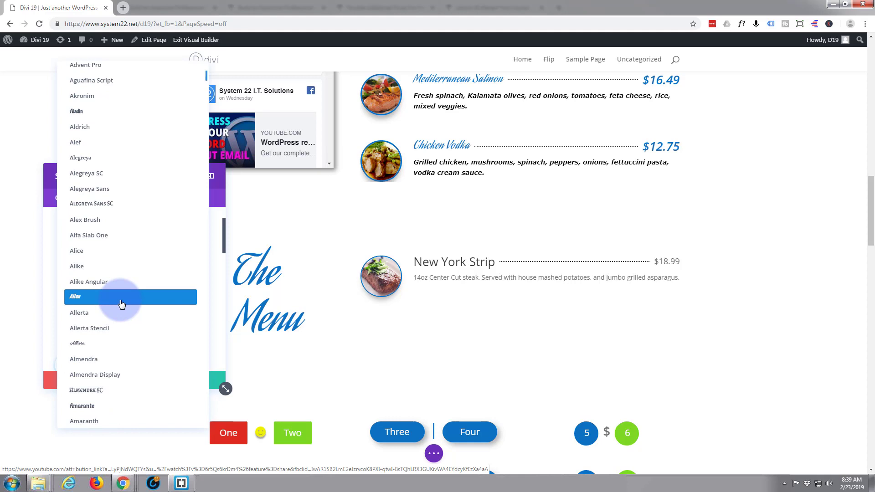
pyautogui.click(107, 349)
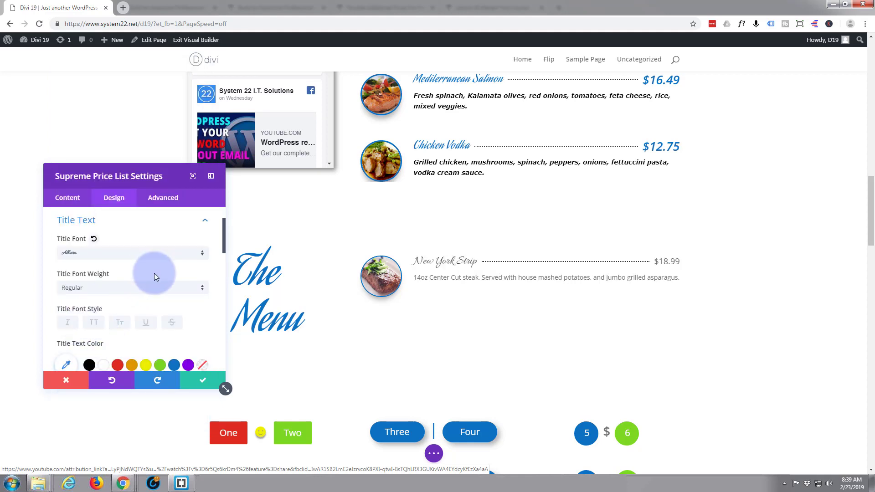
pyautogui.click(201, 257)
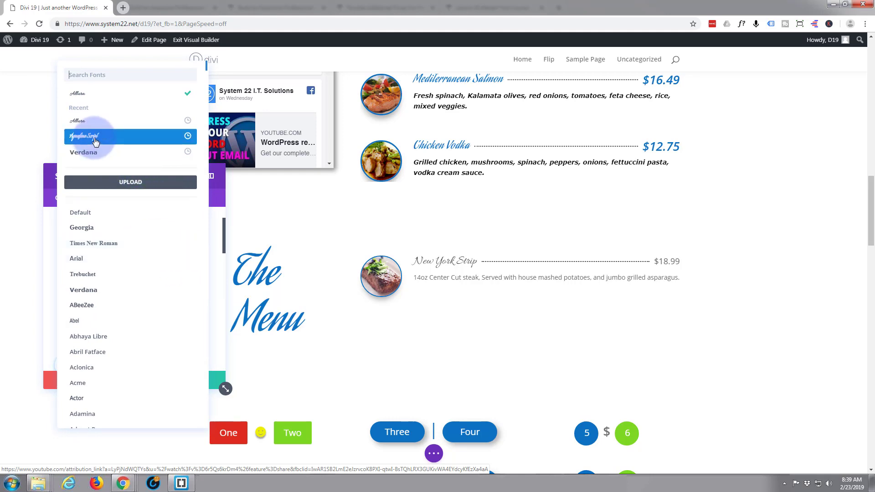
pyautogui.click(95, 142)
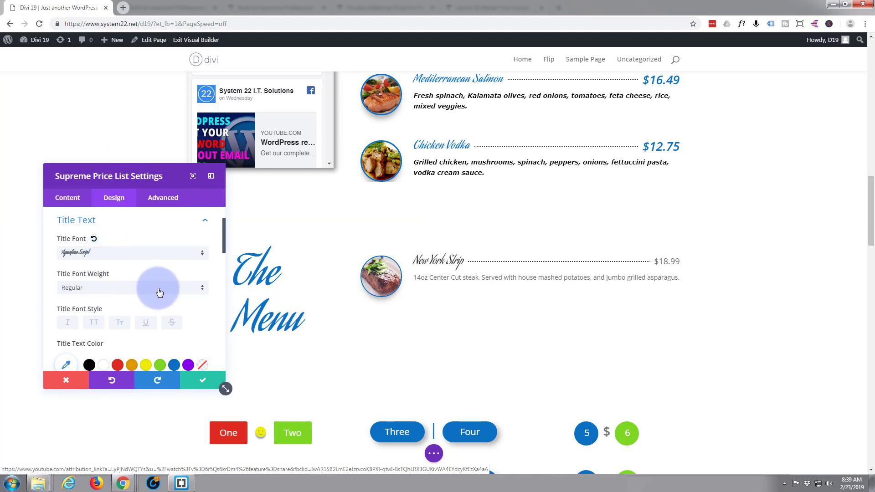
# Try bold and italic on the item titles, leaving them Regular and upright.
pyautogui.click(177, 292)
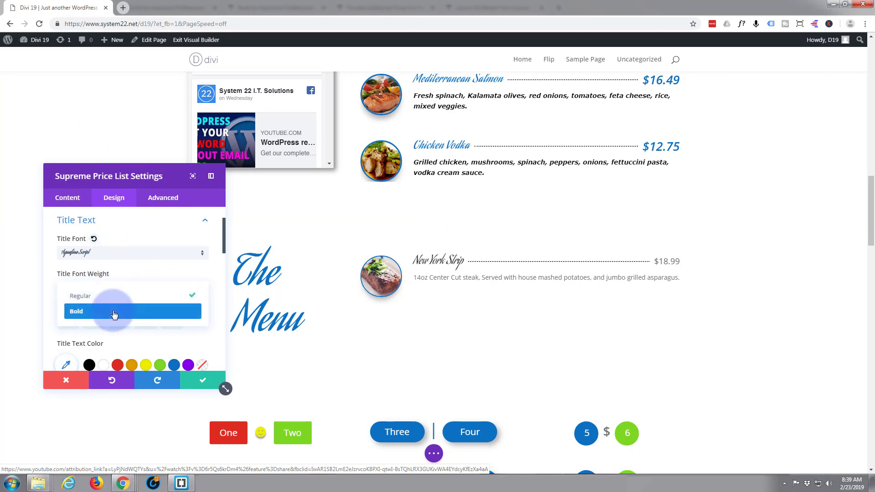
pyautogui.click(114, 309)
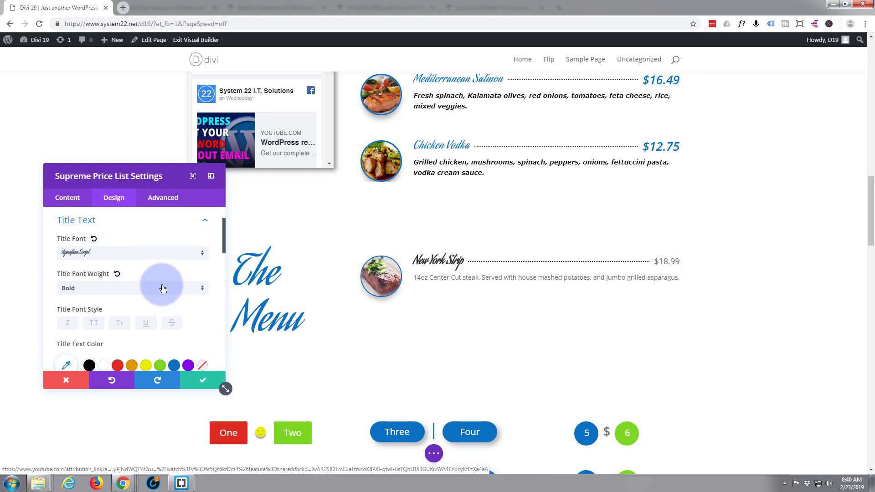
pyautogui.click(201, 288)
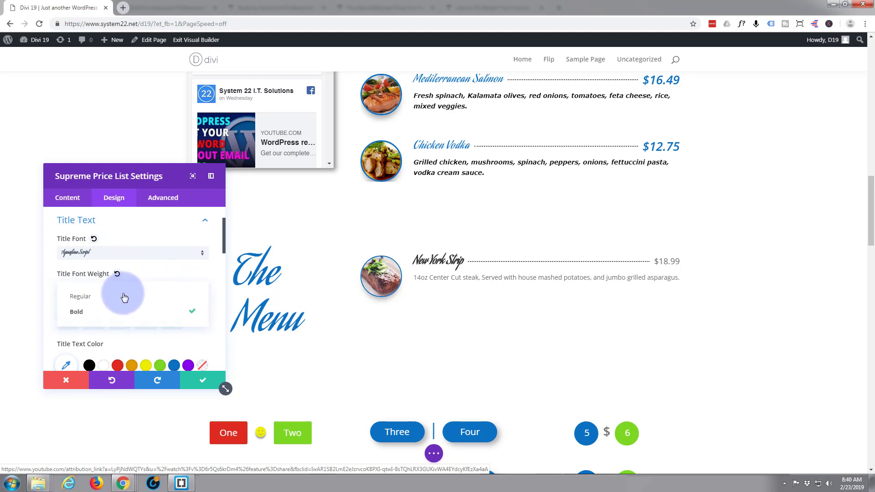
pyautogui.click(122, 297)
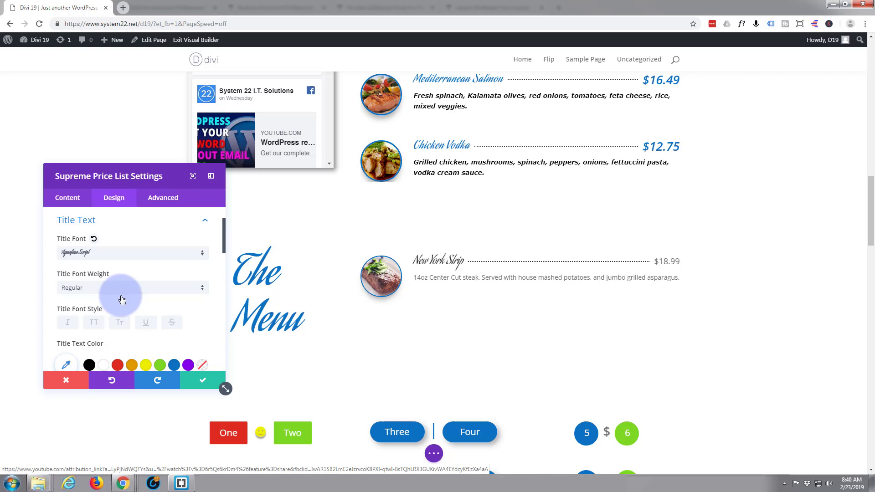
pyautogui.scroll(-1, 124, 292)
pyautogui.scroll(-1, 126, 291)
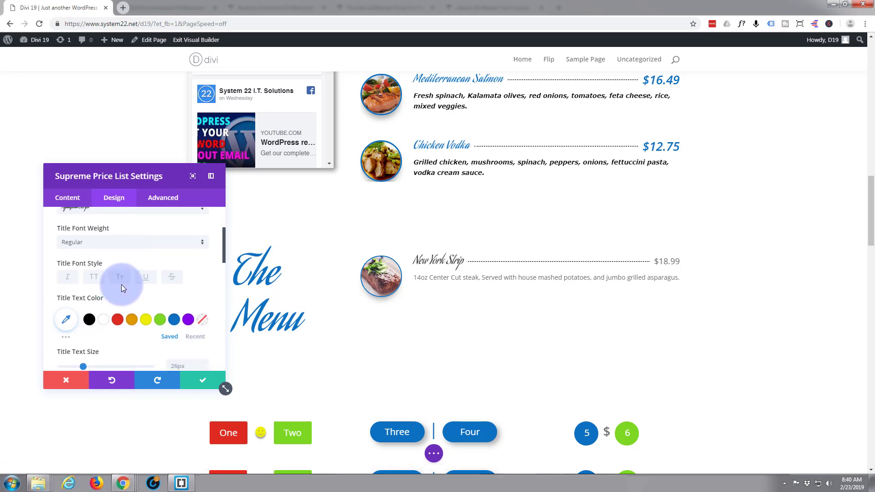
pyautogui.click(68, 279)
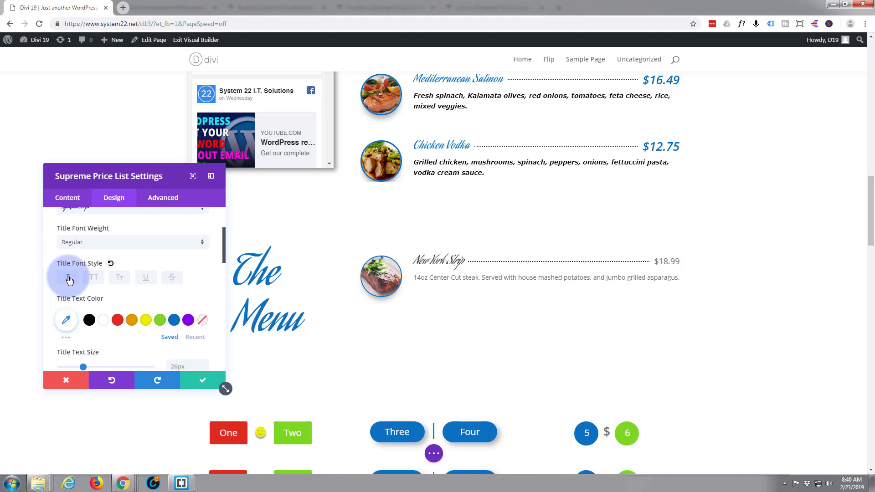
pyautogui.click(68, 280)
# Color the item titles blue #0c71c3 and keep the title text size at 26px.
pyautogui.scroll(-1, 119, 288)
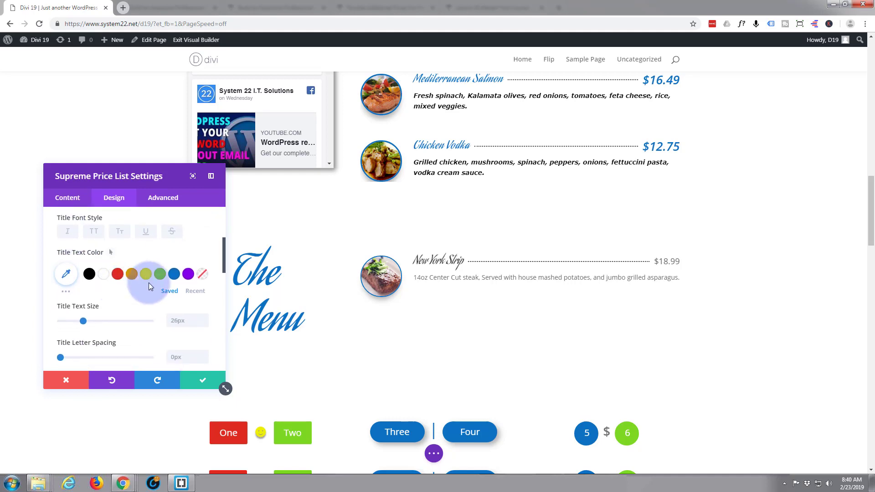
pyautogui.click(172, 275)
pyautogui.click(174, 277)
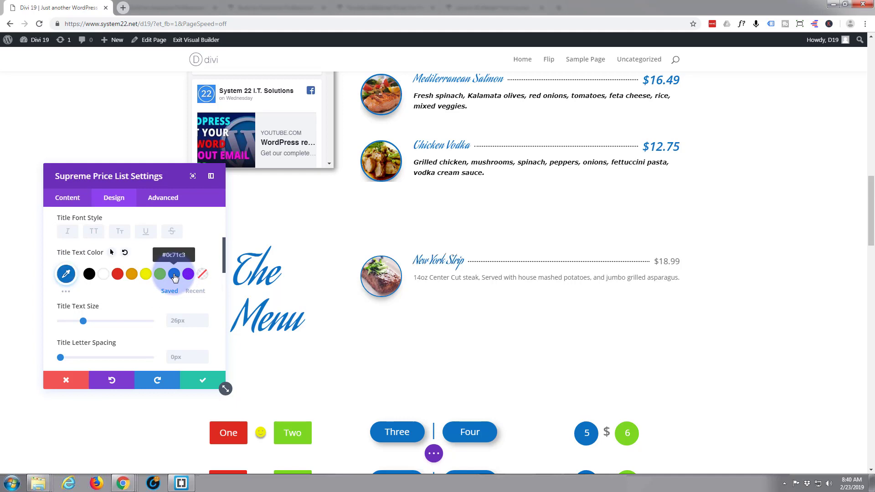
pyautogui.click(95, 323)
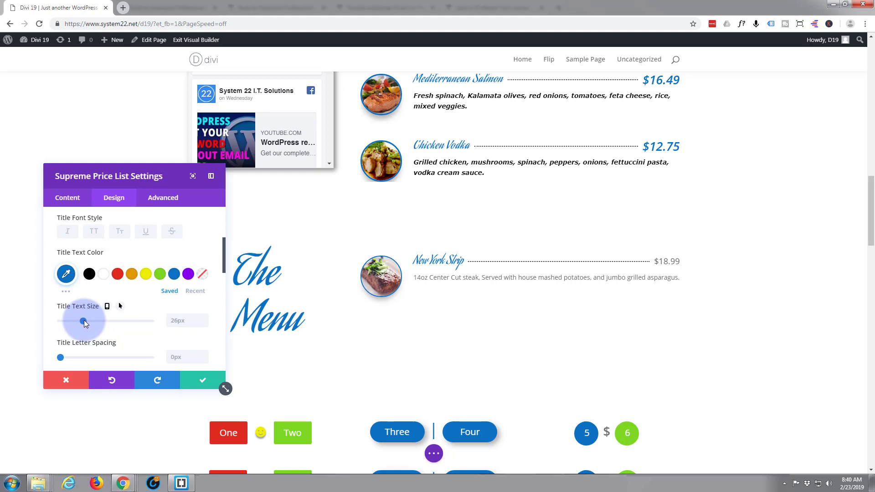
pyautogui.moveTo(84, 322)
pyautogui.mouseDown()
pyautogui.moveTo(75, 321)
pyautogui.moveTo(84, 321)
pyautogui.mouseUp()
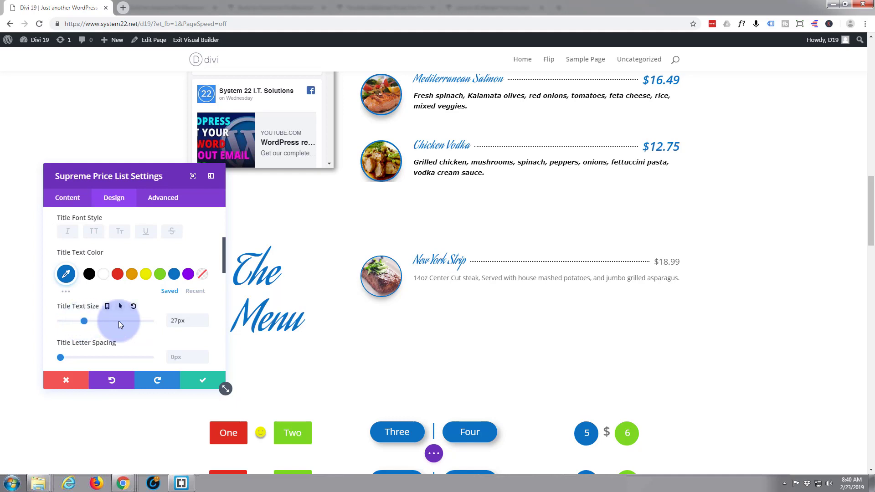
pyautogui.click(204, 324)
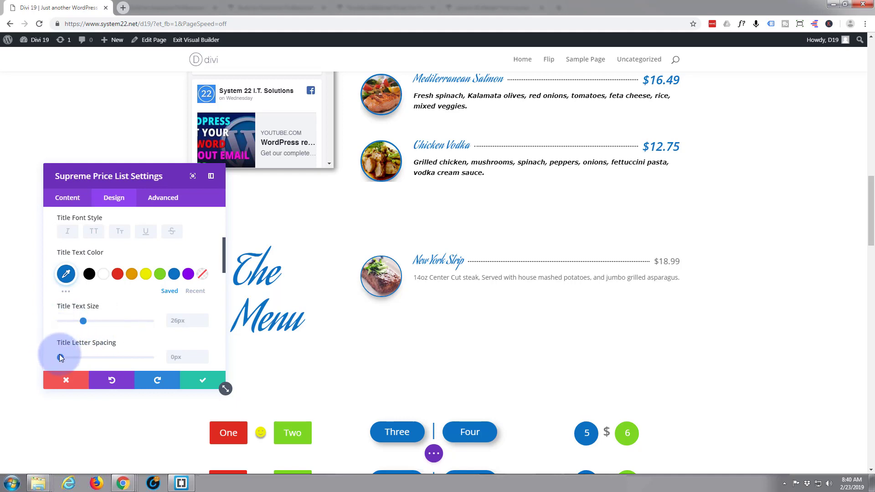
pyautogui.moveTo(60, 357); pyautogui.dragTo(60, 357)
pyautogui.scroll(-2, 93, 323)
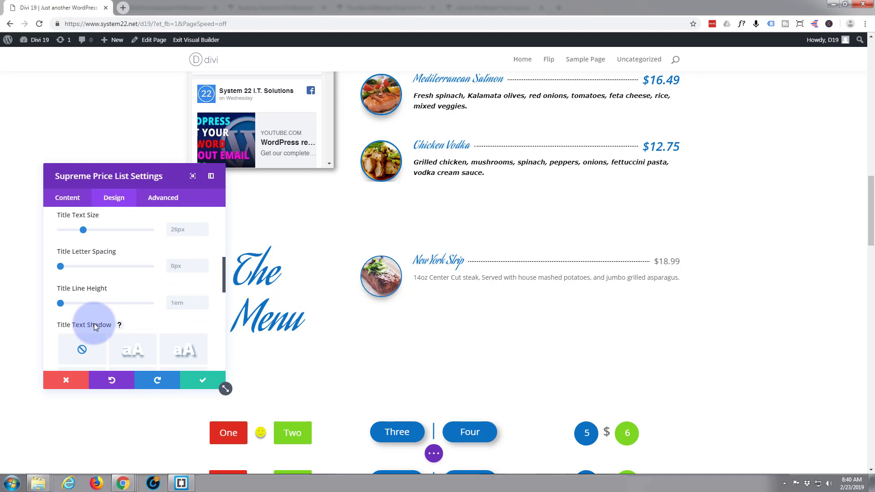
pyautogui.scroll(-2, 93, 324)
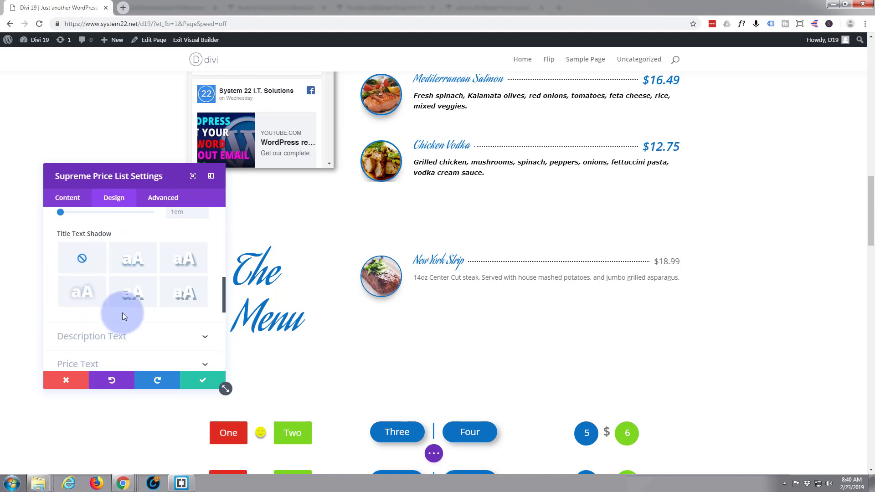
pyautogui.scroll(-1, 122, 313)
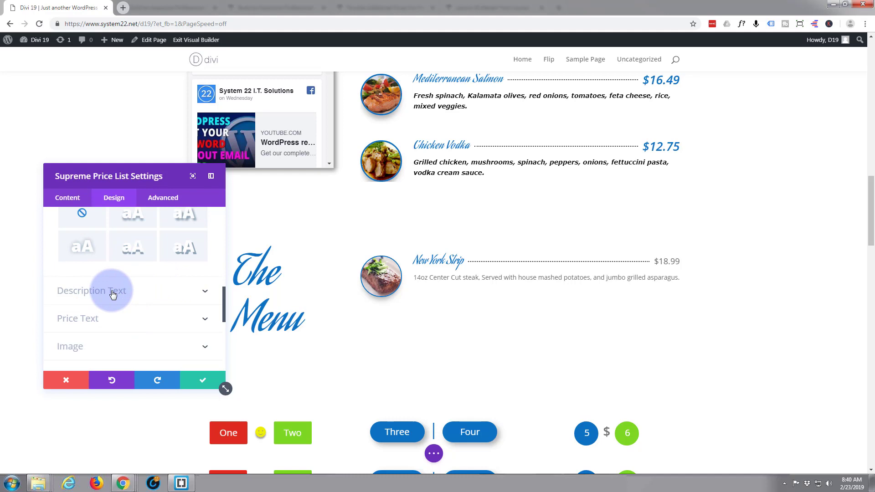
# Set the description font to Verdana and make it italic.
pyautogui.click(139, 294)
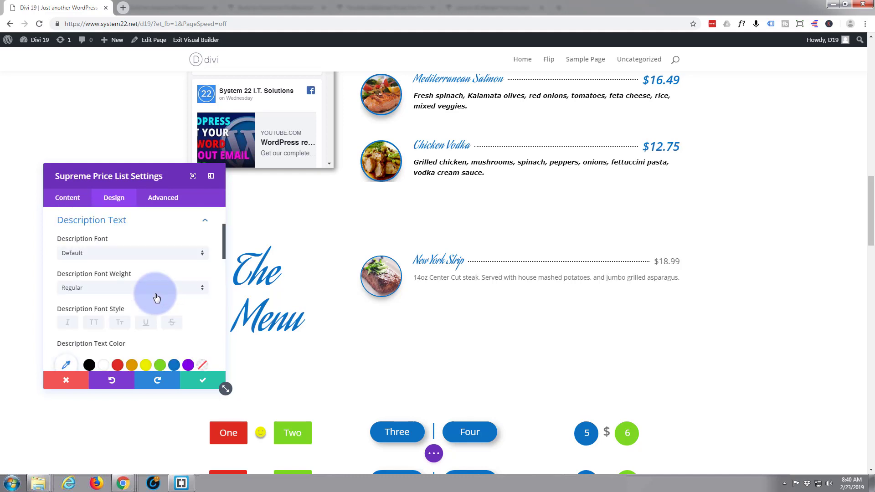
pyautogui.click(203, 258)
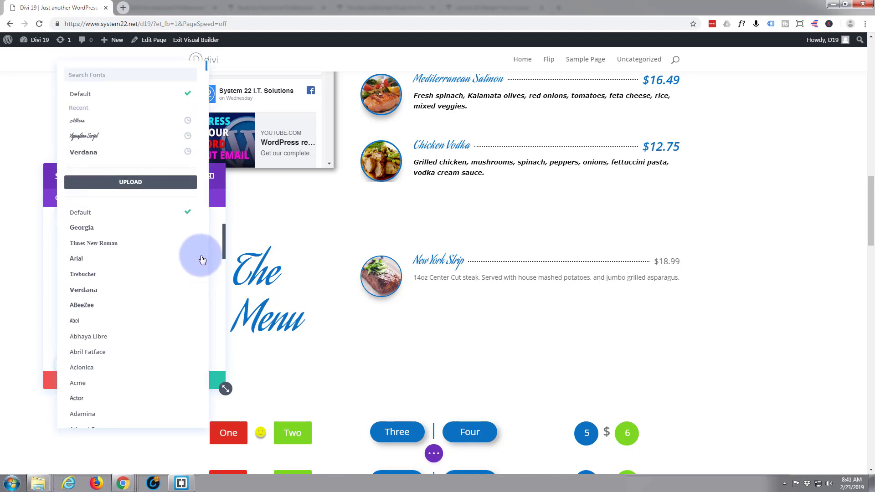
pyautogui.click(103, 155)
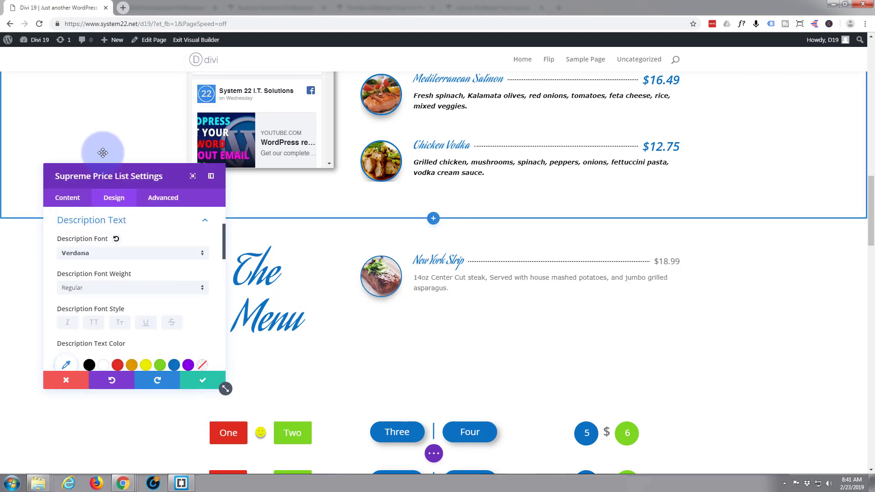
pyautogui.click(68, 327)
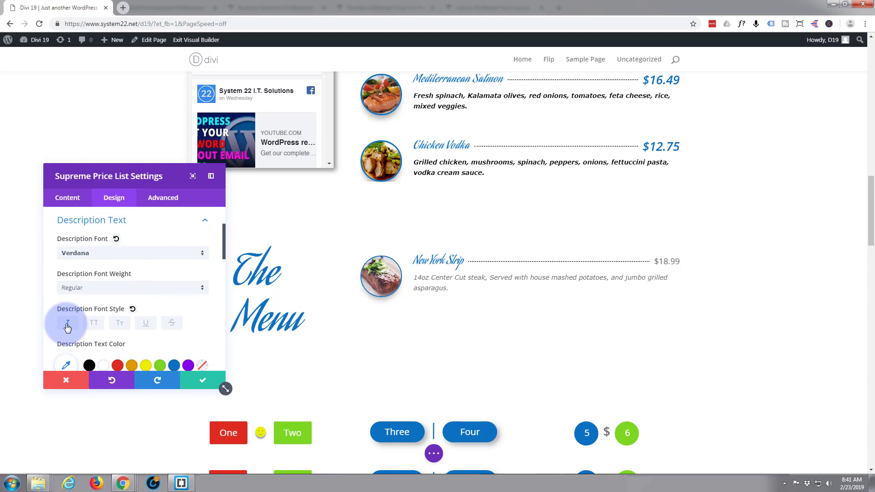
# Make the description text black with Semi Bold weight.
pyautogui.scroll(-1, 97, 297)
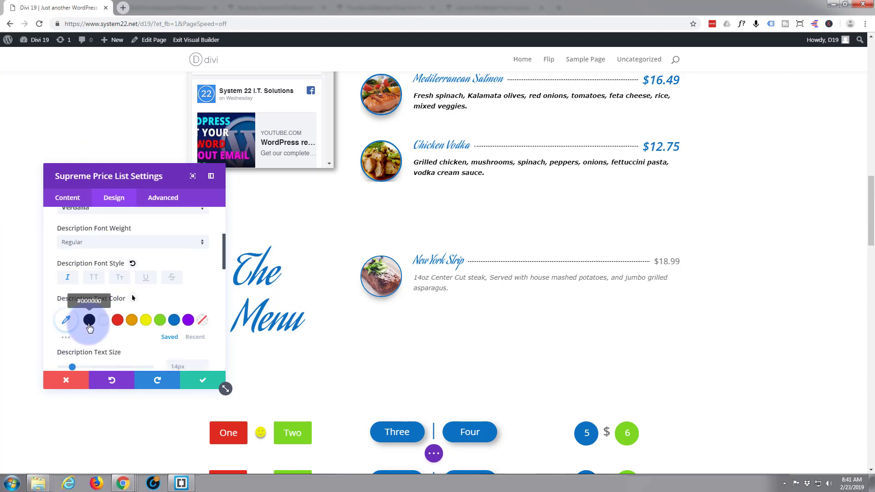
pyautogui.click(89, 321)
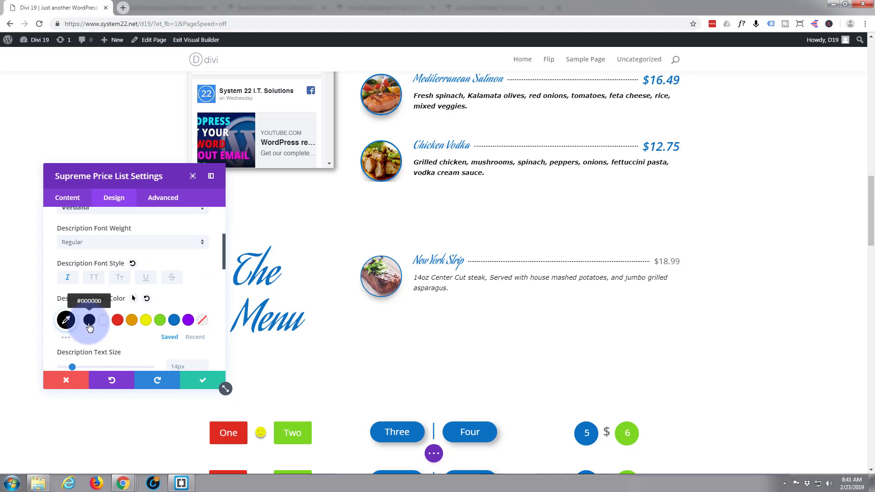
pyautogui.click(202, 246)
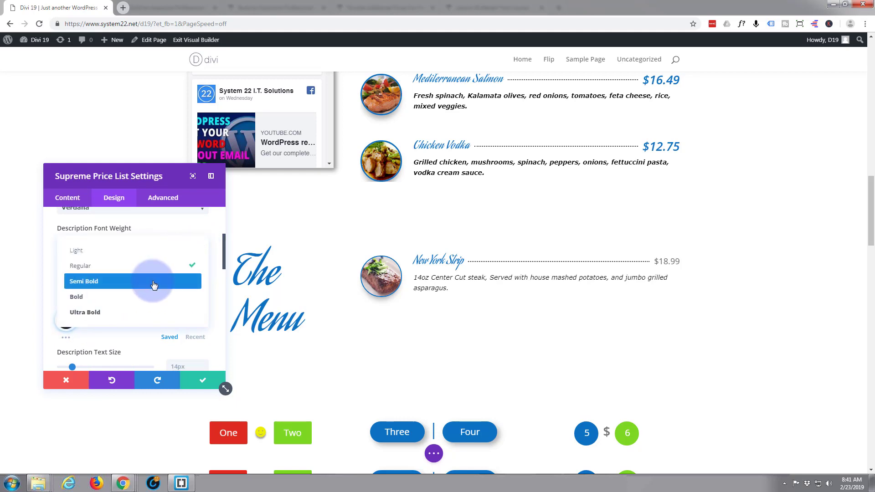
pyautogui.click(154, 285)
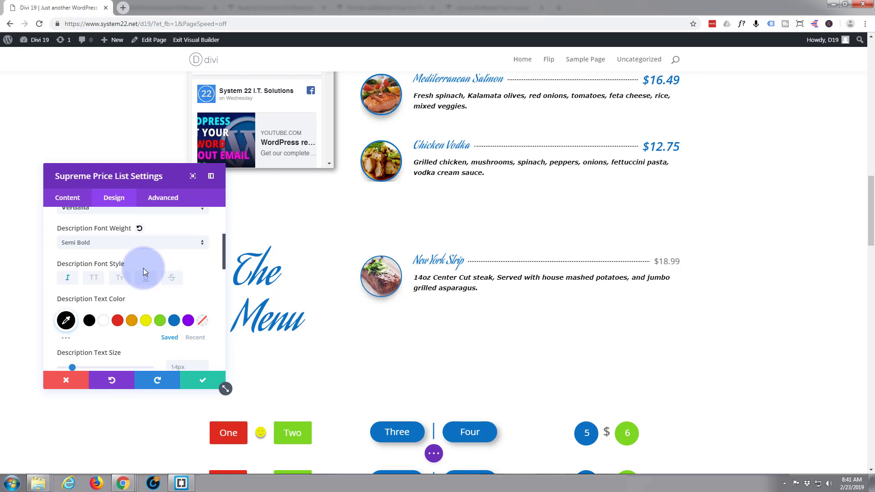
pyautogui.scroll(-3, 143, 268)
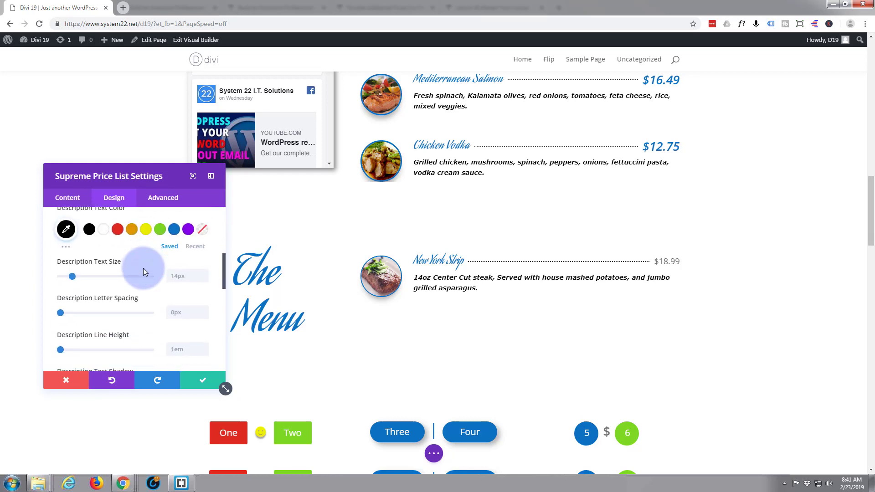
pyautogui.scroll(-8, 143, 271)
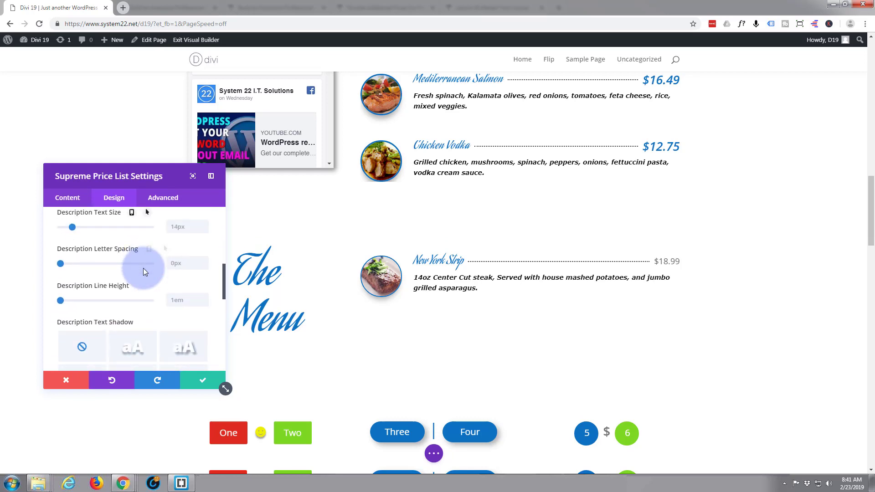
pyautogui.scroll(1, 141, 272)
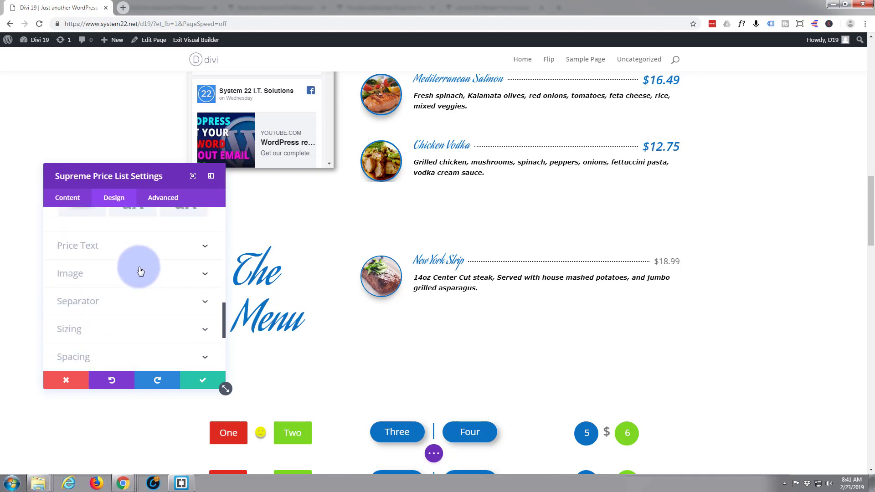
# Enlarge the item prices to 26px and color them blue.
pyautogui.click(149, 254)
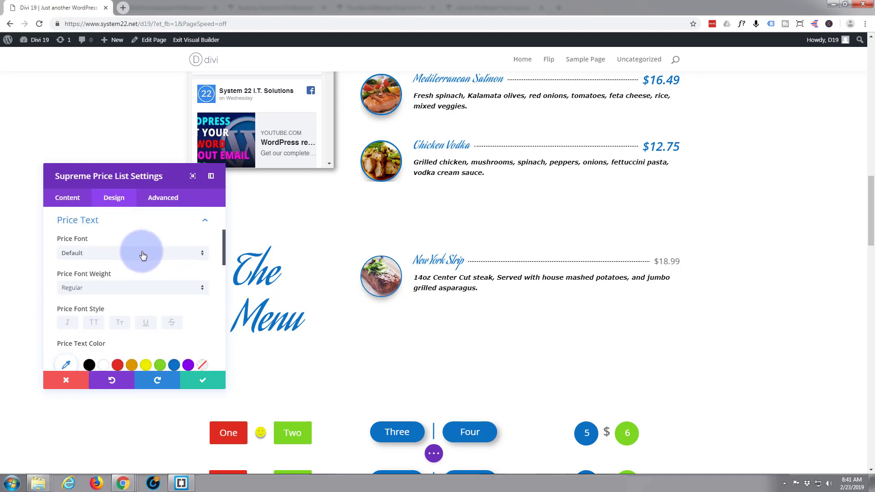
pyautogui.scroll(-1, 114, 261)
pyautogui.scroll(-1, 114, 261)
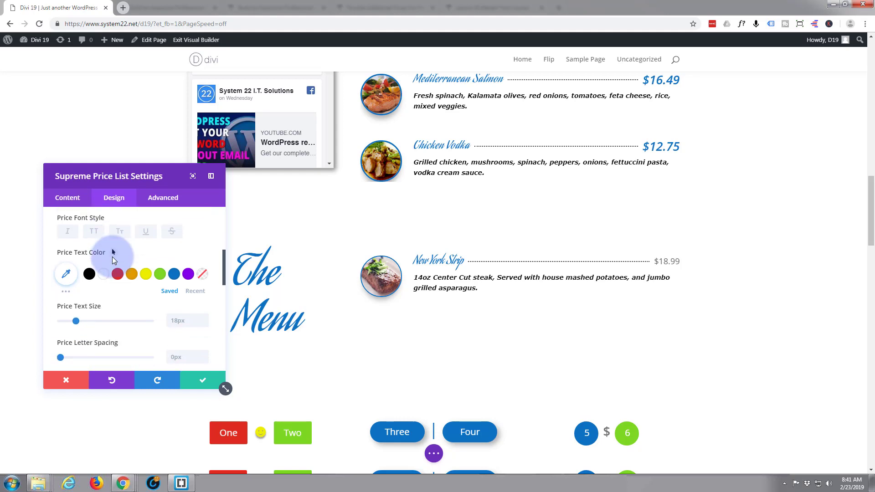
pyautogui.scroll(-1, 113, 260)
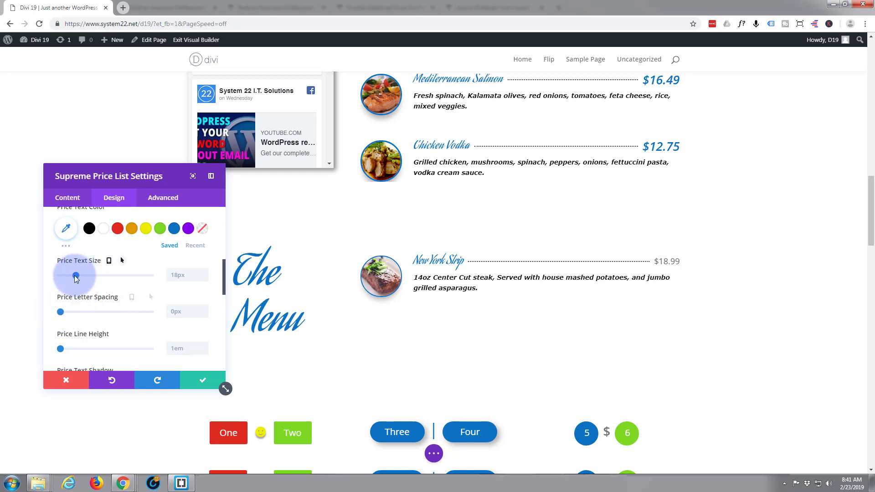
pyautogui.moveTo(78, 275); pyautogui.dragTo(84, 276)
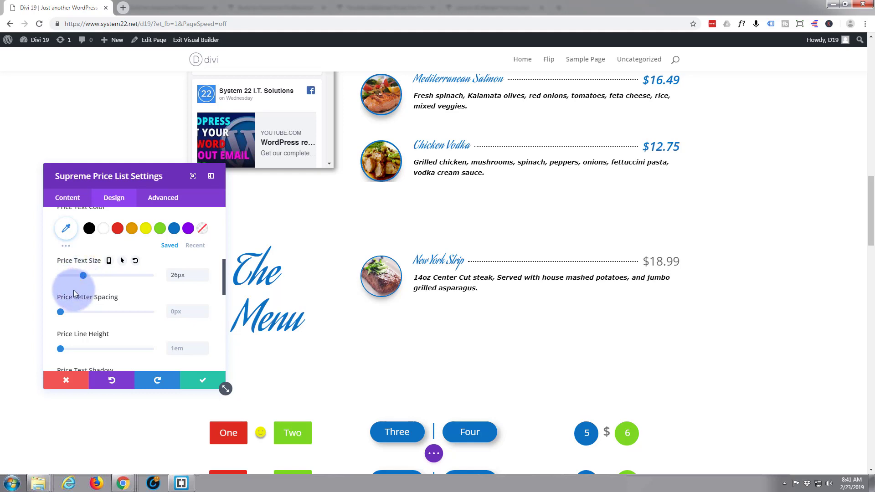
pyautogui.scroll(-1, 106, 307)
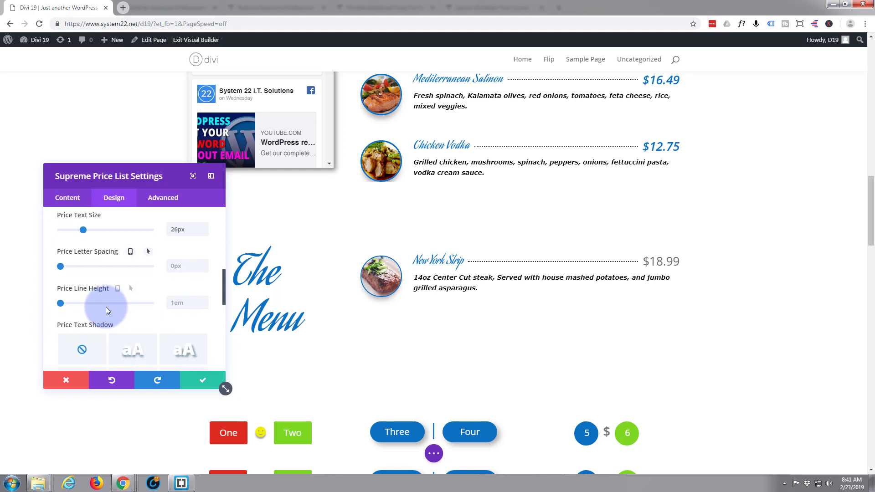
pyautogui.scroll(-4, 106, 307)
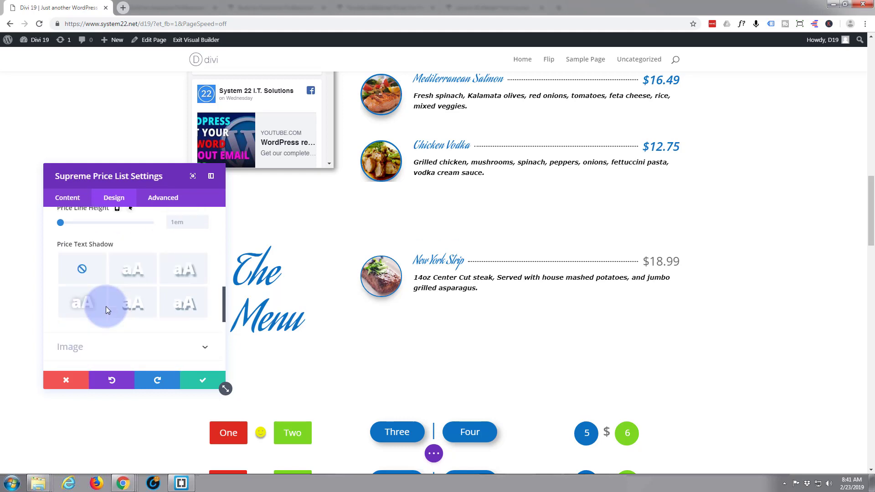
pyautogui.scroll(5, 108, 311)
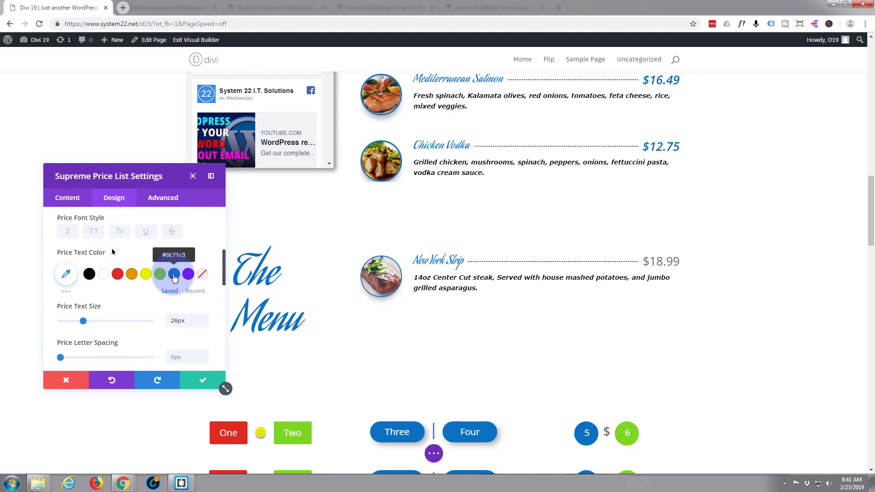
pyautogui.click(174, 275)
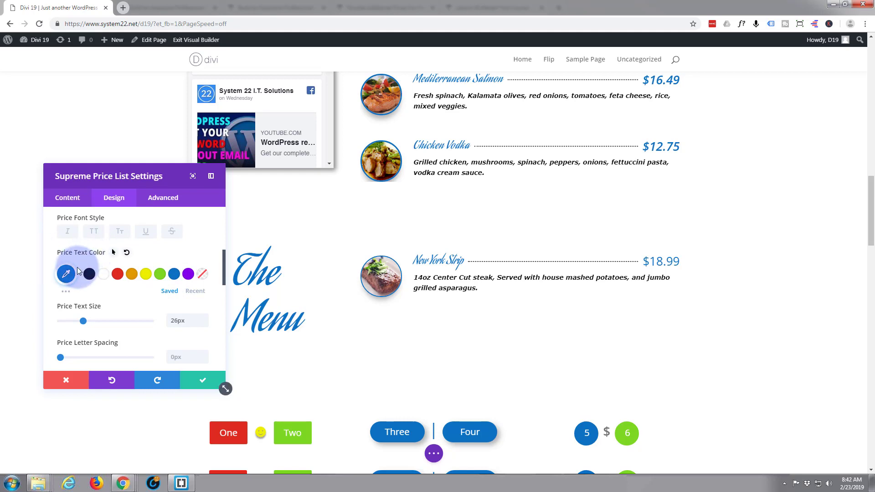
pyautogui.click(66, 275)
pyautogui.click(65, 279)
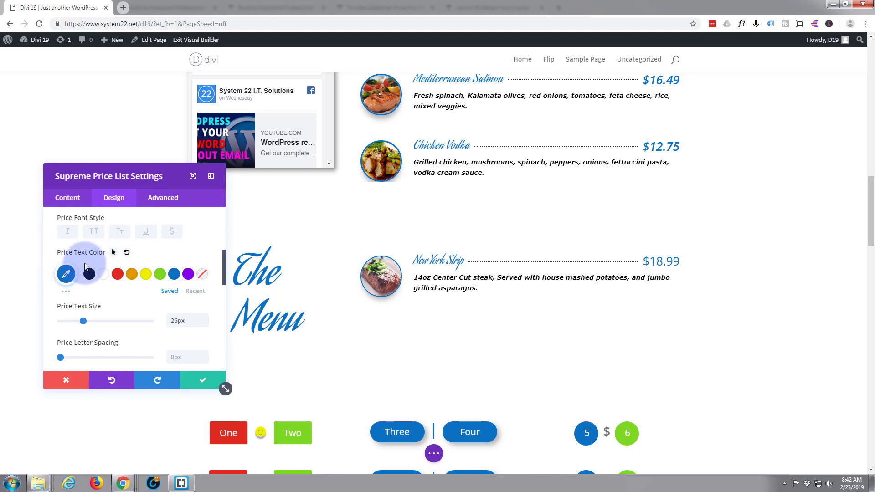
# Make the prices italic with Semi Bold font weight.
pyautogui.click(68, 233)
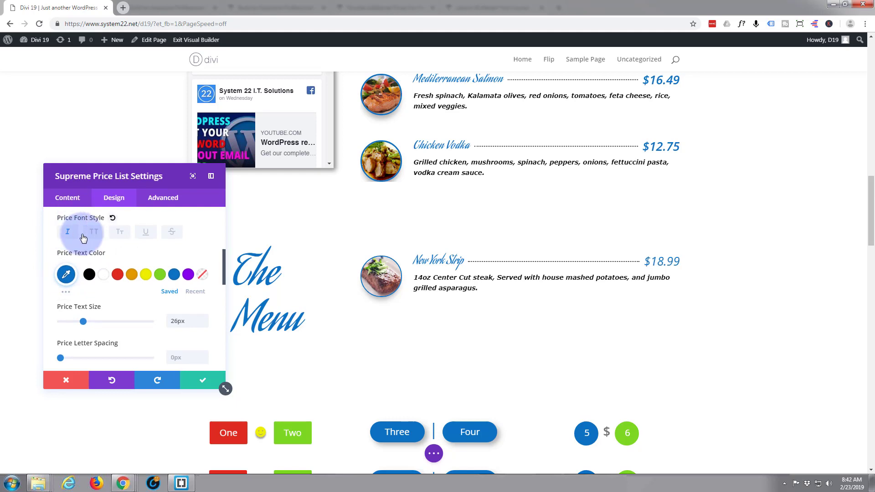
pyautogui.scroll(1, 116, 255)
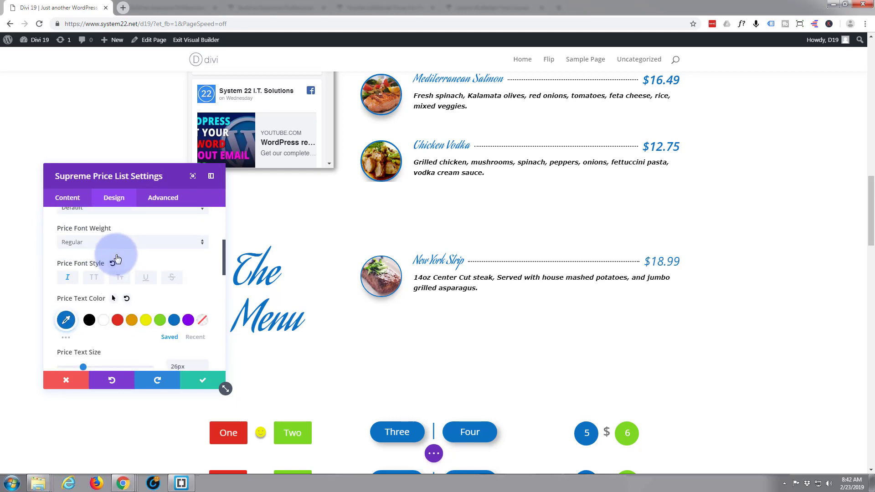
pyautogui.click(203, 248)
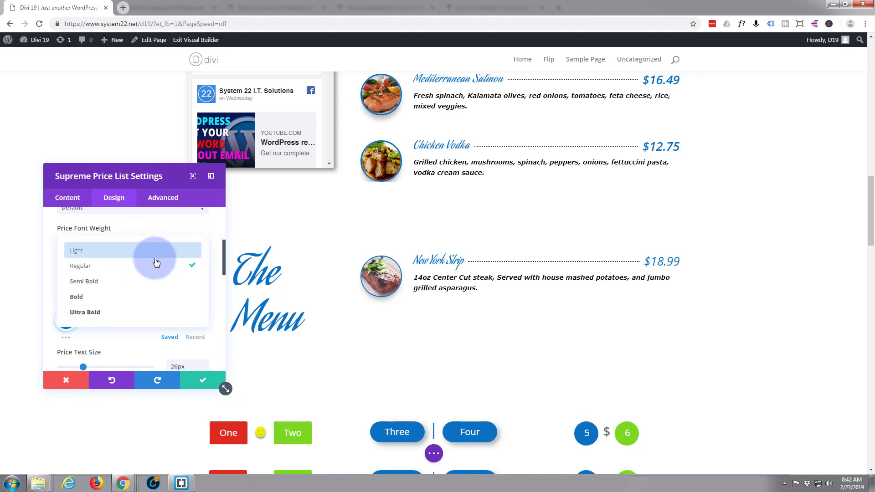
pyautogui.click(142, 281)
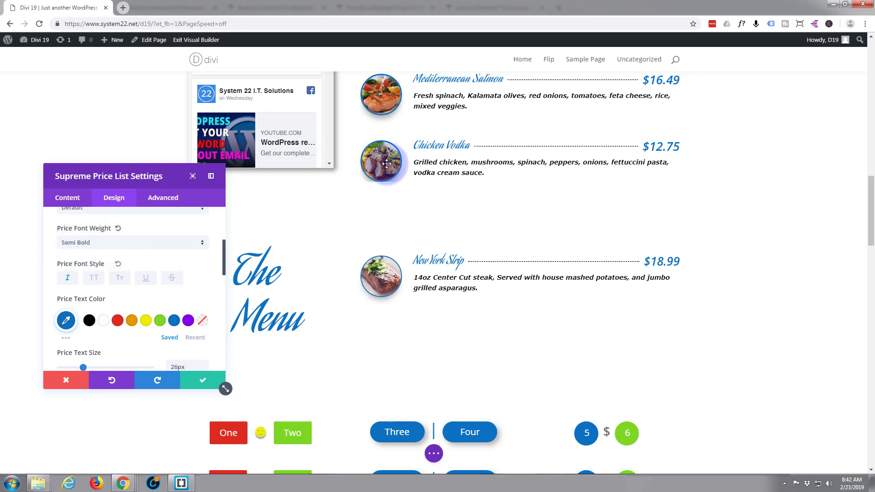
# Save the style changes and duplicate the New York Strip item twice.
pyautogui.click(203, 385)
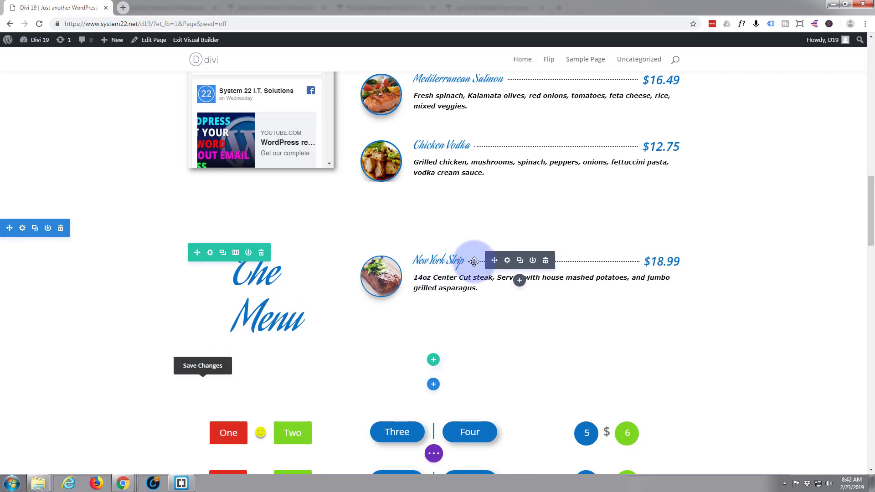
pyautogui.click(507, 260)
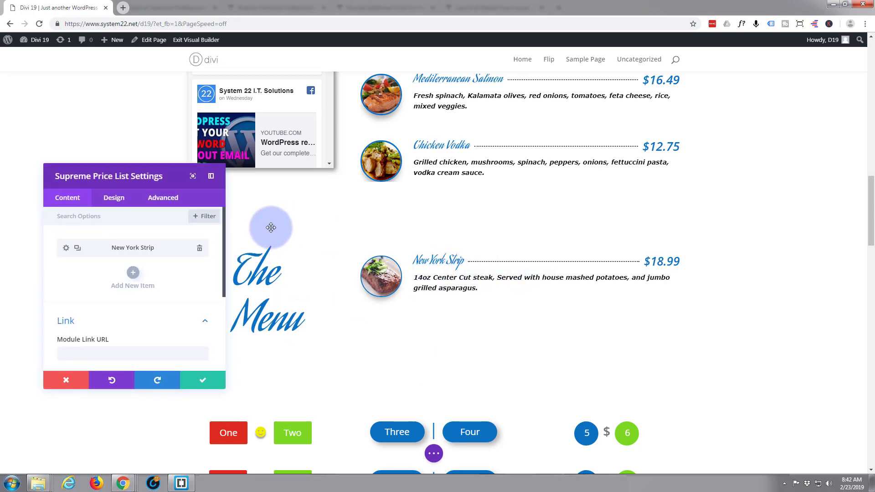
pyautogui.click(78, 249)
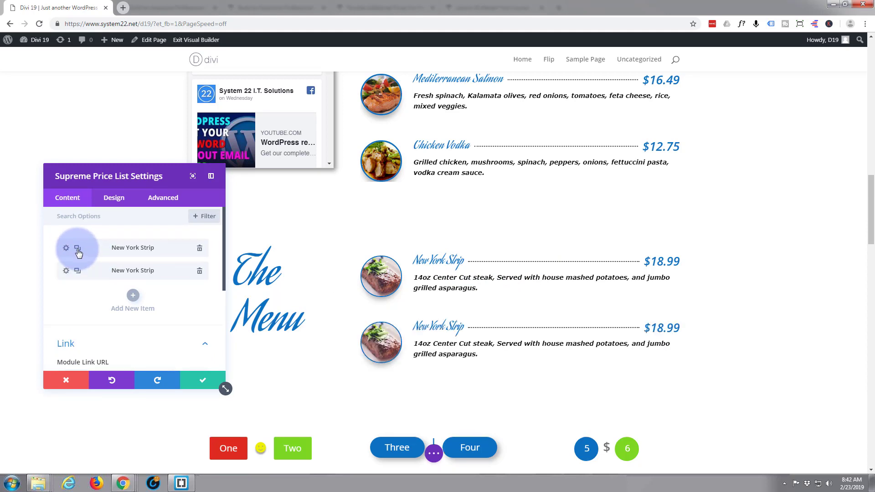
pyautogui.click(77, 249)
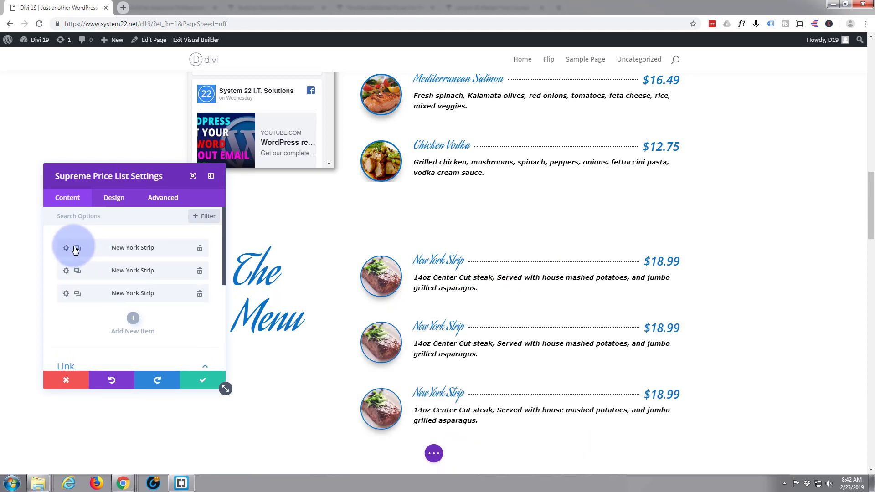
pyautogui.click(77, 272)
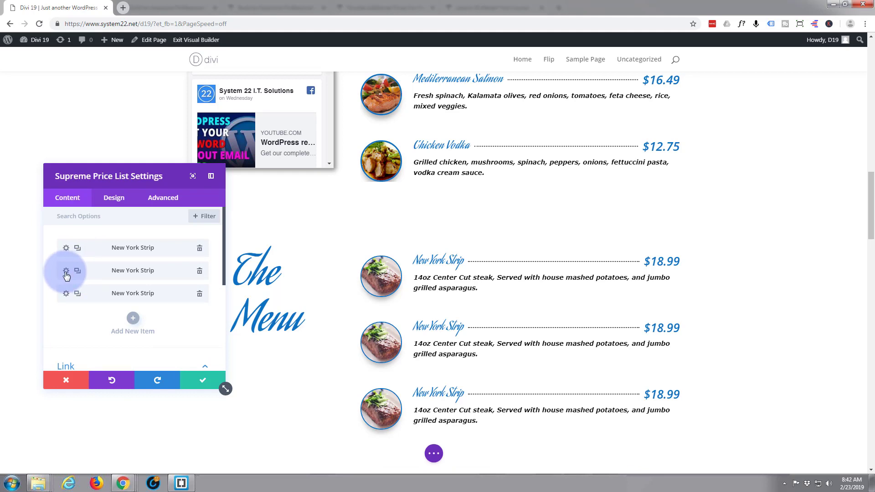
# Set the second item's price to $16.49.
pyautogui.click(66, 271)
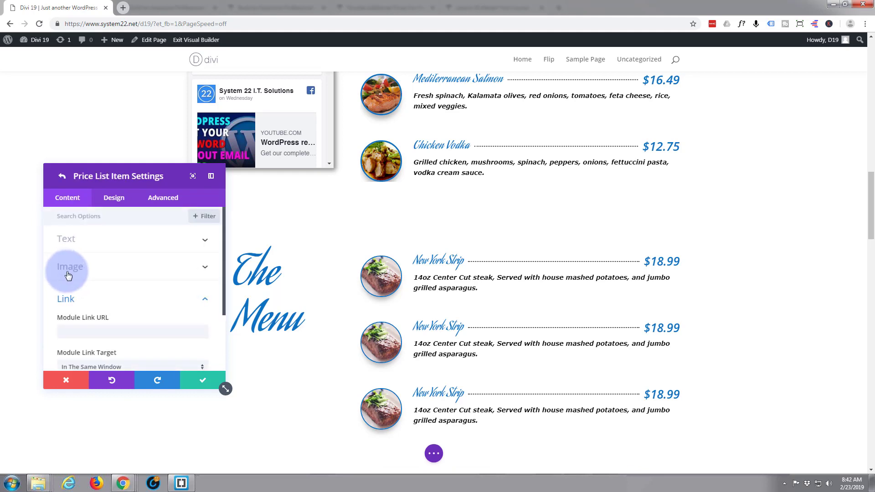
pyautogui.click(94, 260)
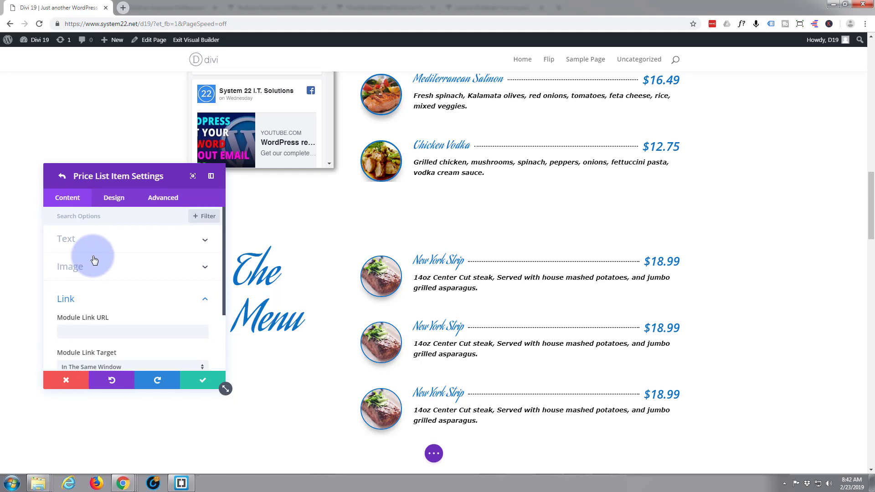
pyautogui.scroll(-2, 93, 260)
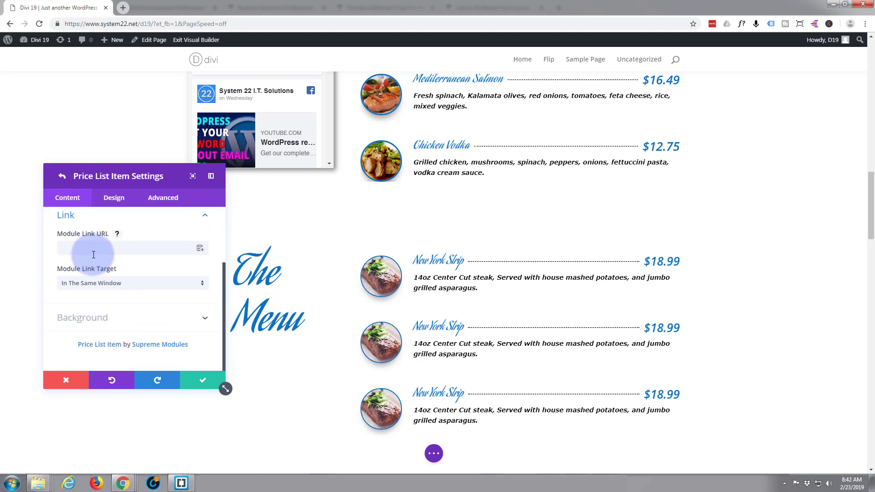
pyautogui.scroll(3, 68, 219)
pyautogui.click(70, 199)
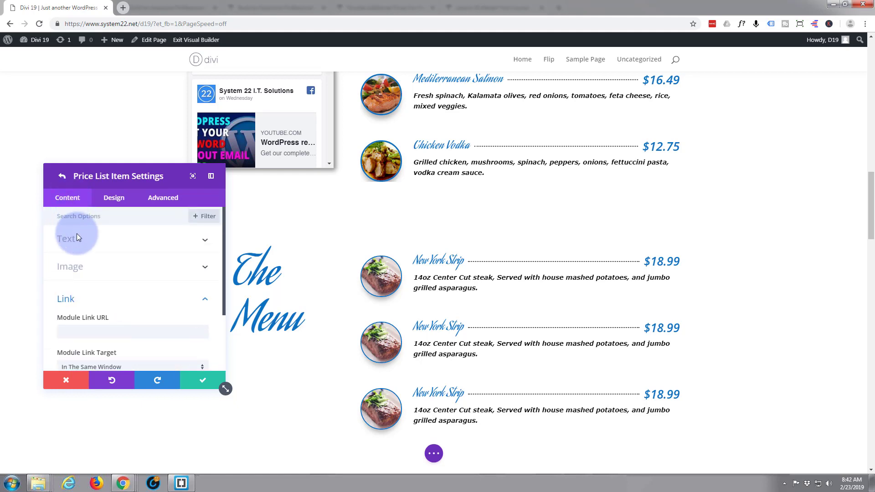
pyautogui.click(103, 241)
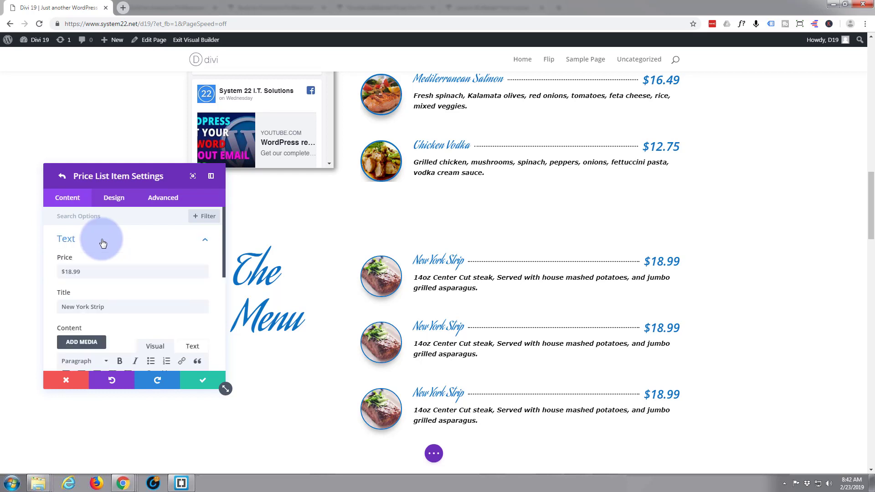
pyautogui.doubleClick(69, 272)
pyautogui.write('116.49')
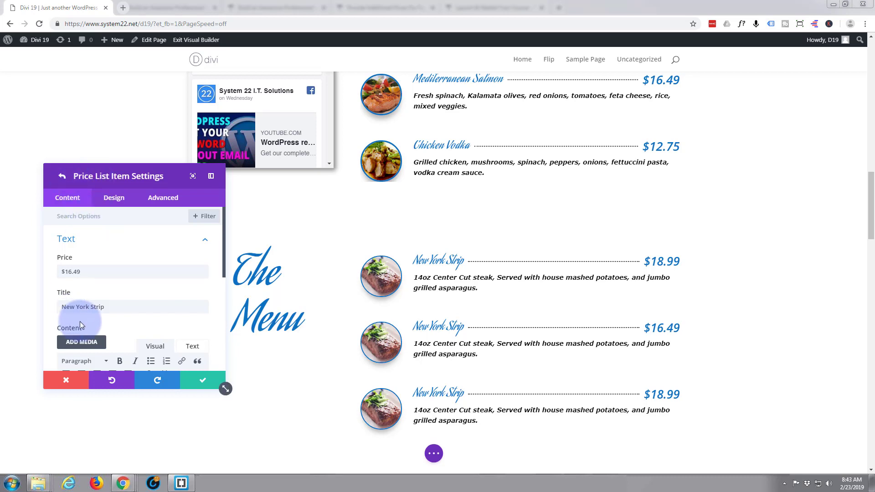
# Paste Mediterranean Salmon as the title and the salmon ingredients as the description.
pyautogui.tripleClick(65, 306)
pyautogui.write('Mediterranean Salmon')
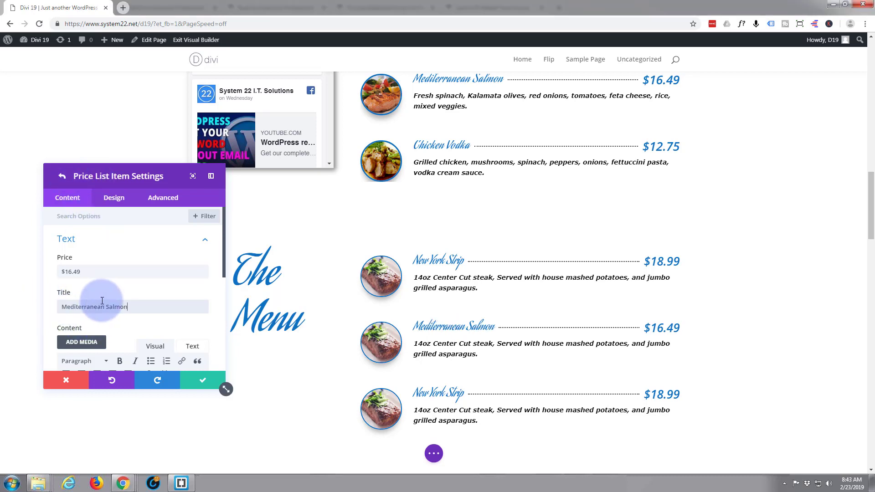
pyautogui.scroll(-2, 102, 297)
pyautogui.scroll(-1, 98, 299)
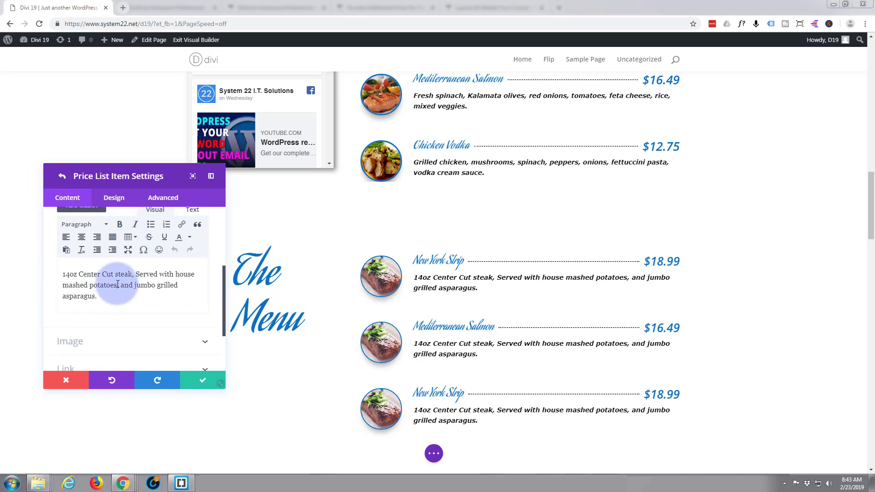
pyautogui.moveTo(97, 297); pyautogui.dragTo(65, 274)
pyautogui.write('Fresh spinach, Kalamata olives, red onions, tomatoes, feta cheese, rice, mixed veggies.')
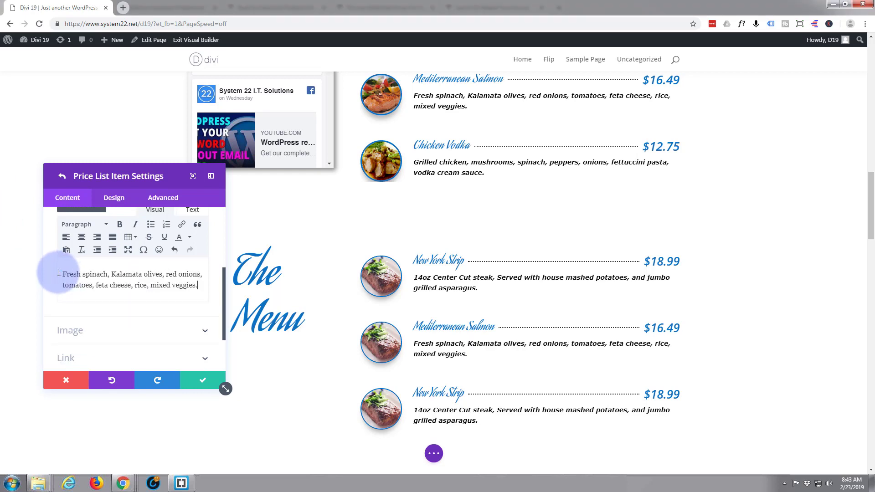
# Replace the item's steak photo with the salmon photo fav3.jpg.
pyautogui.scroll(-1, 99, 274)
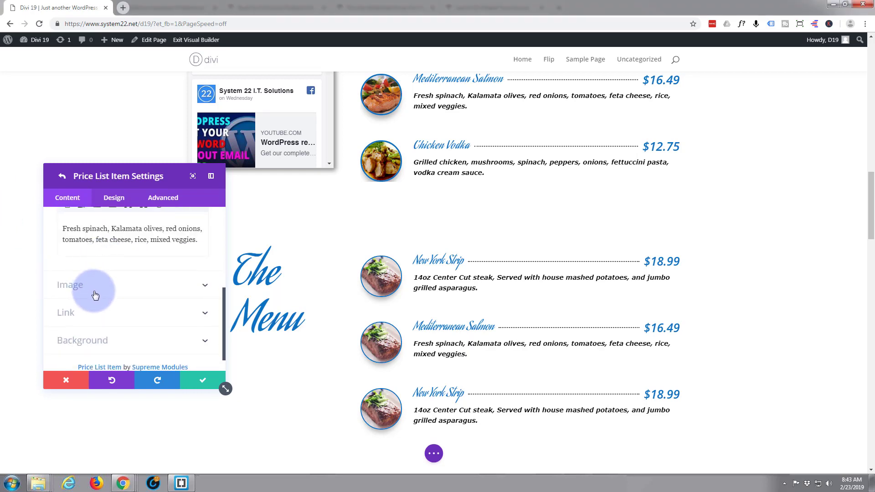
pyautogui.click(93, 292)
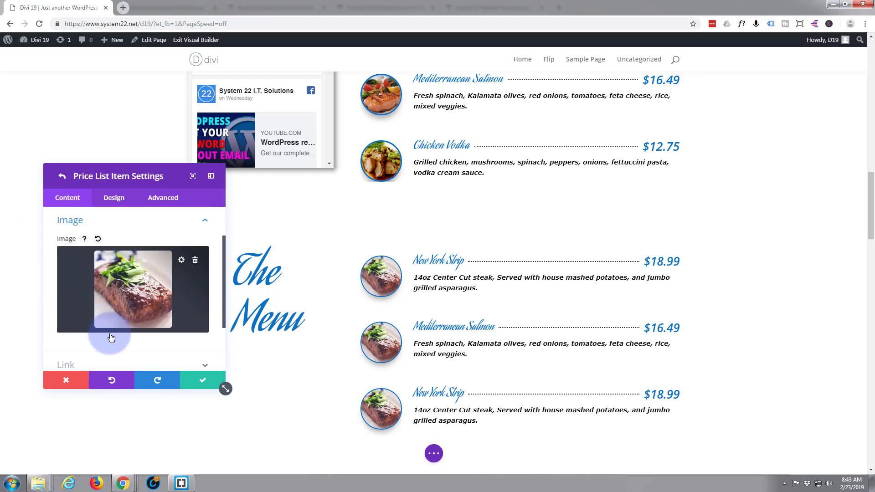
pyautogui.click(195, 260)
pyautogui.click(133, 283)
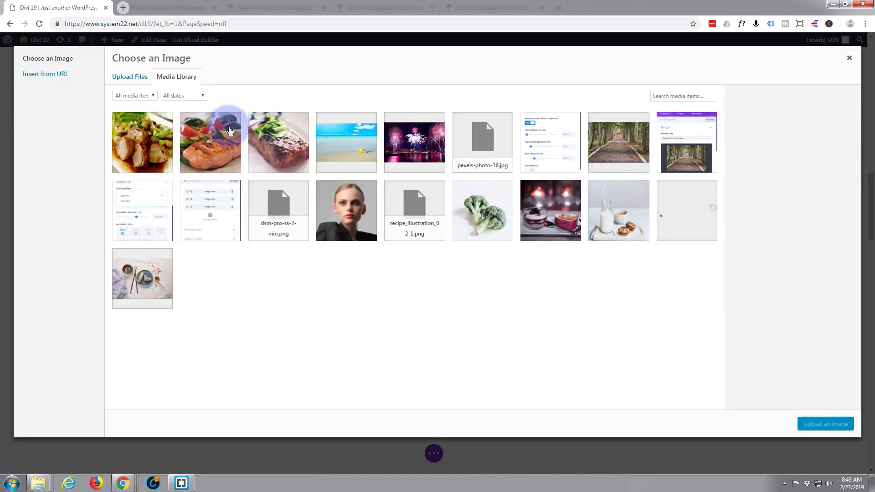
pyautogui.click(230, 131)
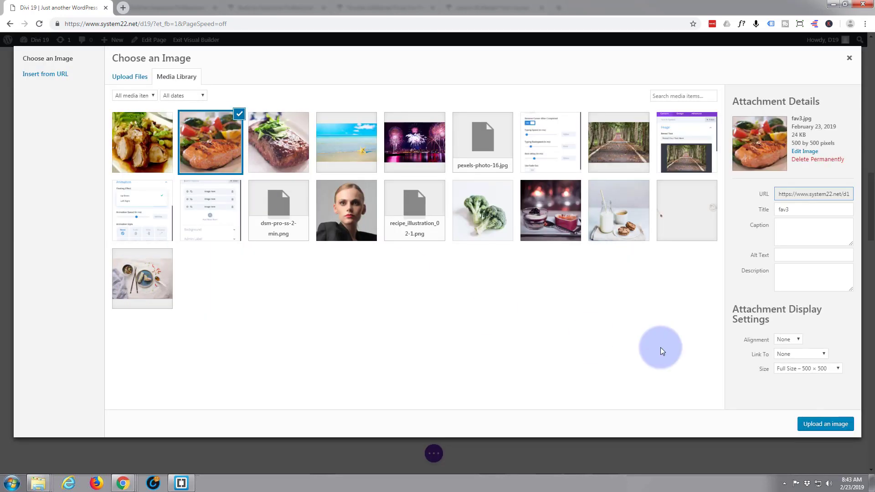
pyautogui.click(826, 424)
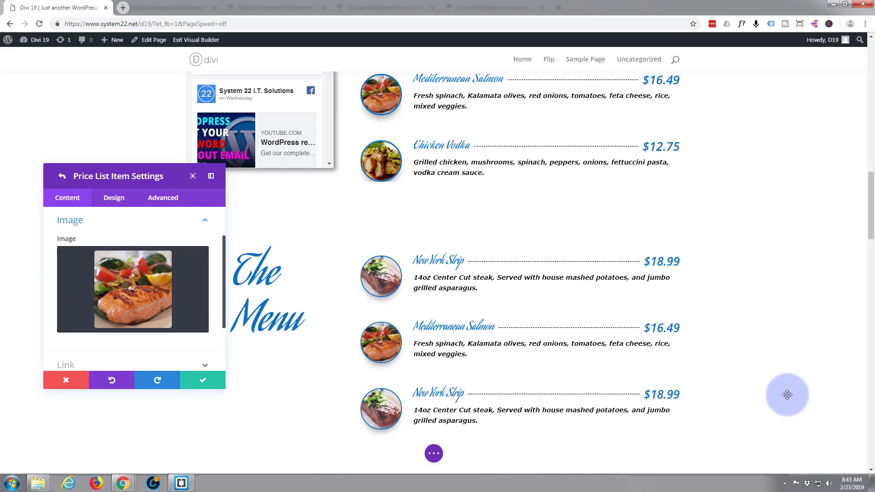
# Give the third item the title Chicken Vodka, price $12.75, and the chicken description.
pyautogui.click(201, 383)
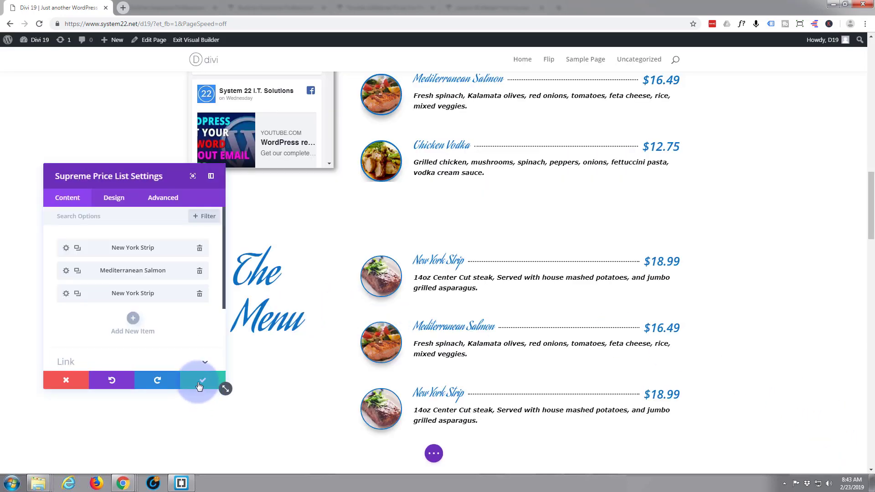
pyautogui.click(65, 293)
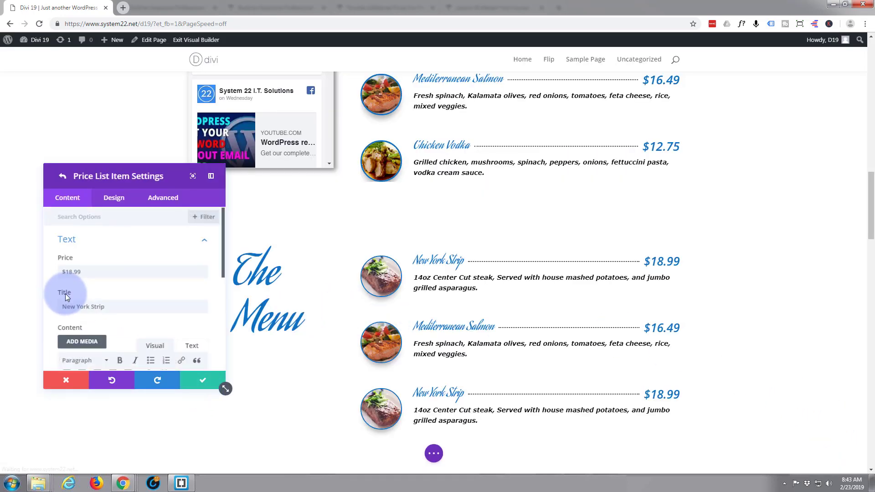
pyautogui.scroll(-2, 97, 267)
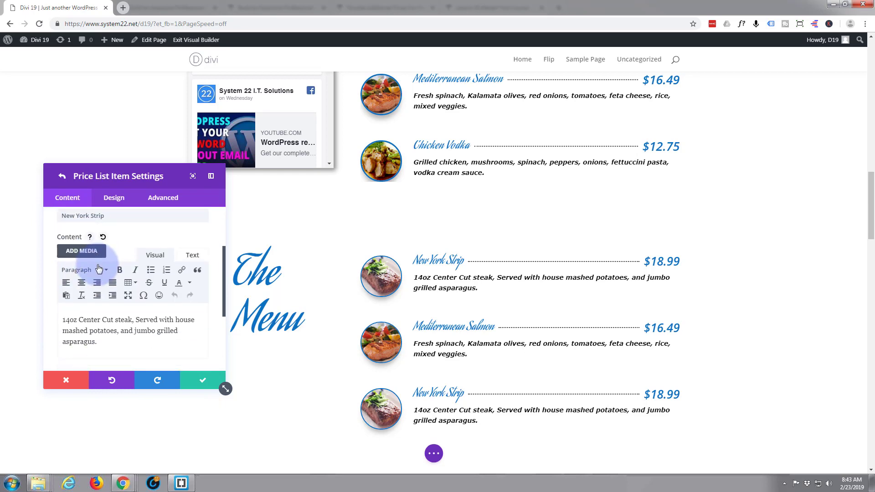
pyautogui.scroll(1, 97, 264)
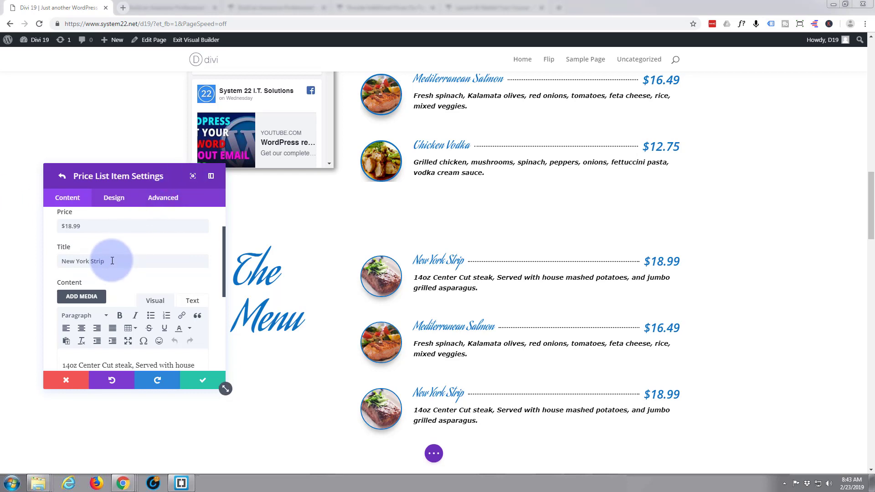
pyautogui.moveTo(105, 262); pyautogui.dragTo(51, 260)
pyautogui.write('Chicken Vodka')
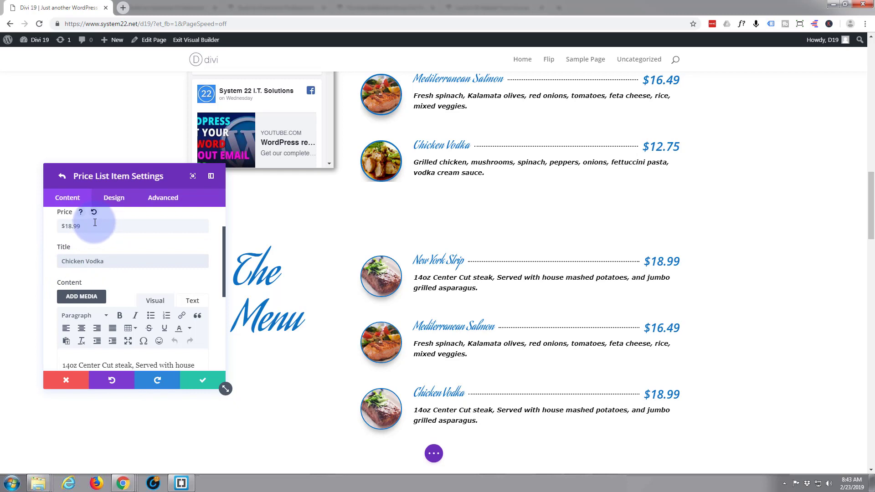
pyautogui.moveTo(84, 227); pyautogui.dragTo(71, 224)
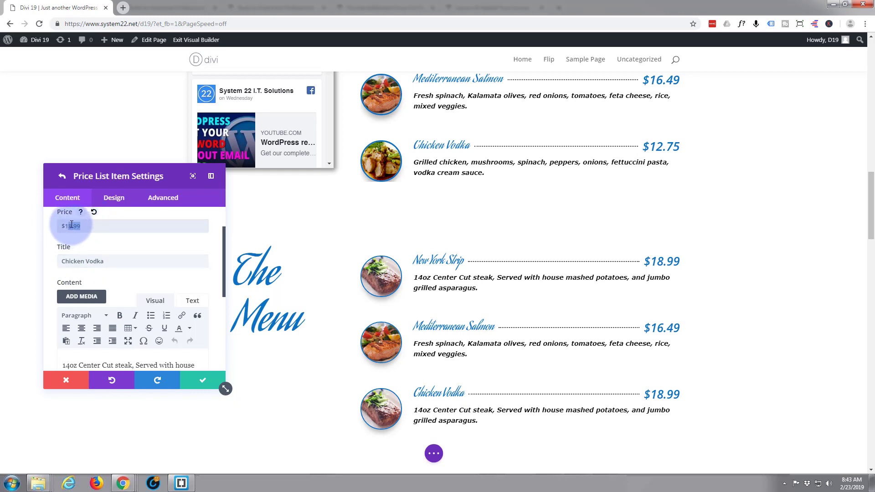
pyautogui.write('2.75')
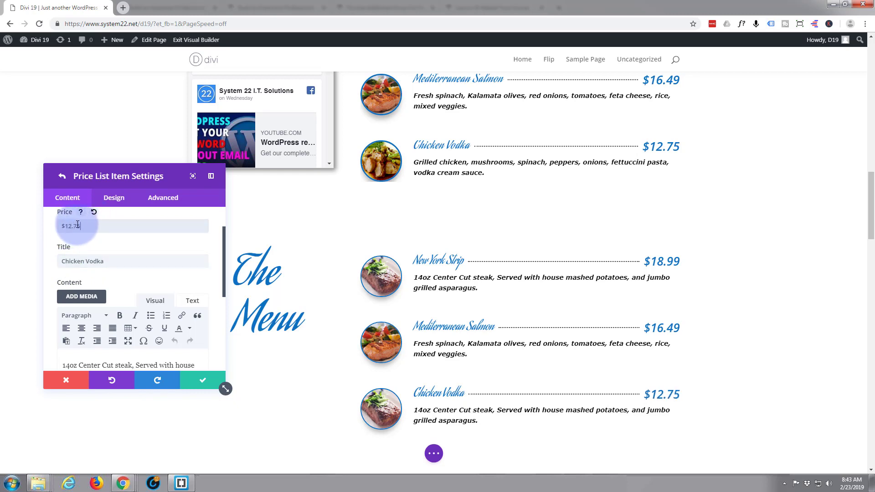
pyautogui.scroll(-1, 122, 255)
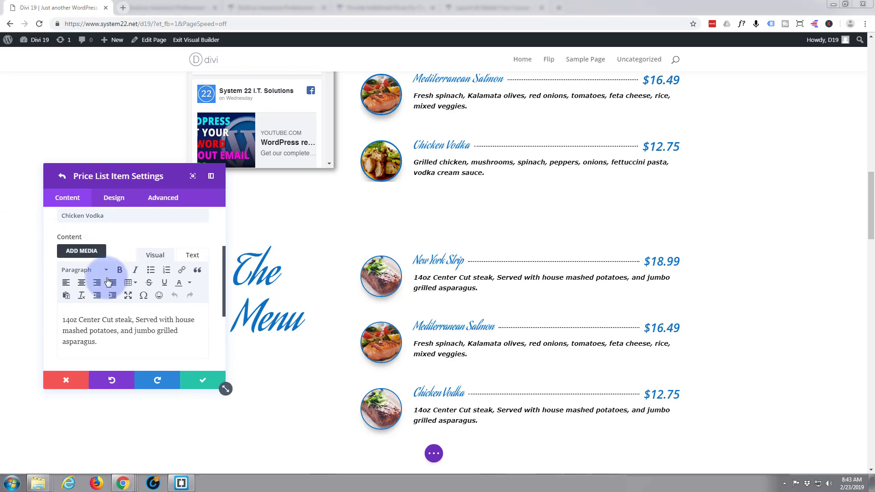
pyautogui.moveTo(98, 343); pyautogui.dragTo(63, 318)
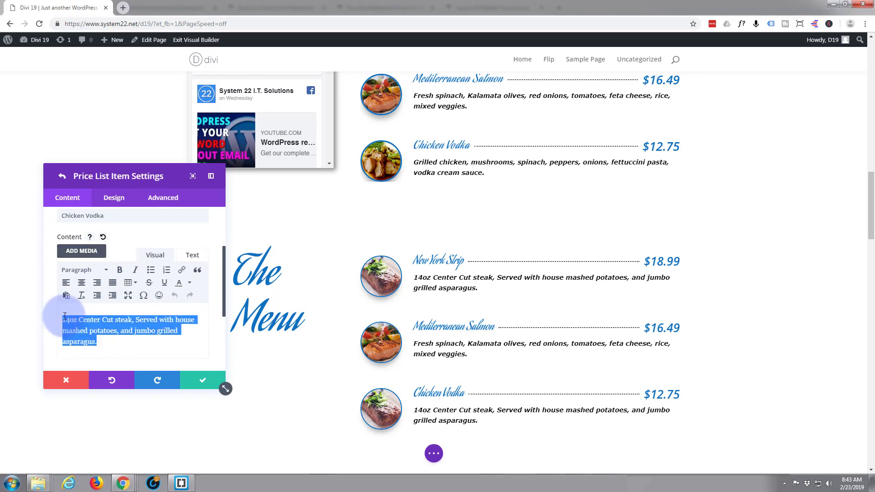
pyautogui.write('Grilled chicken, mushrooms, spinach, peppers, onions, fettuccini pasta, vodka cream sauce.')
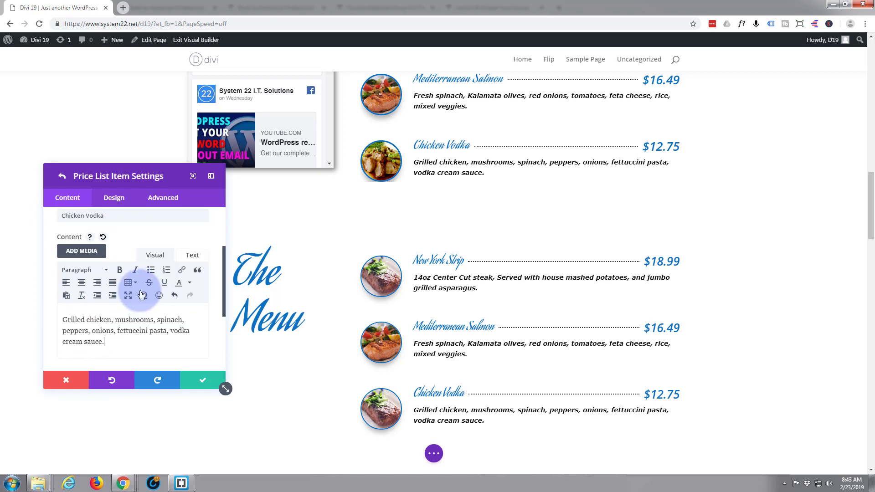
# Swap the item's photo for the chicken photo fav4.jpg and save the item.
pyautogui.scroll(-5, 144, 279)
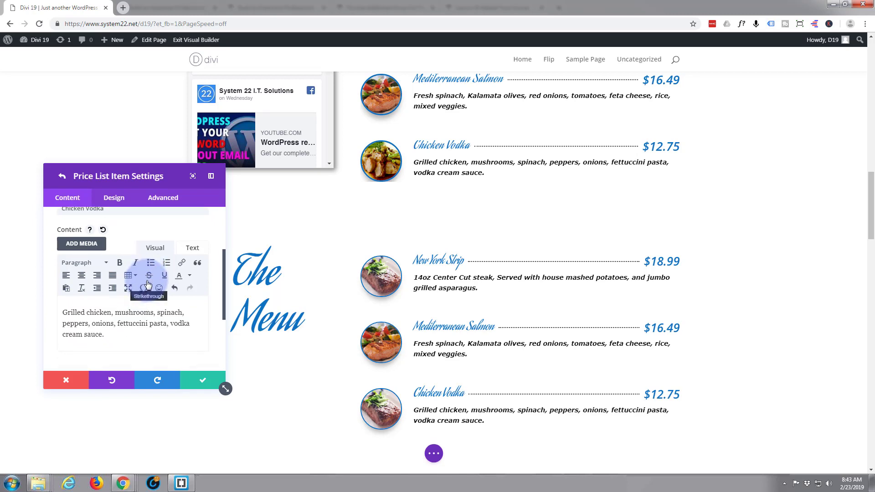
pyautogui.click(119, 257)
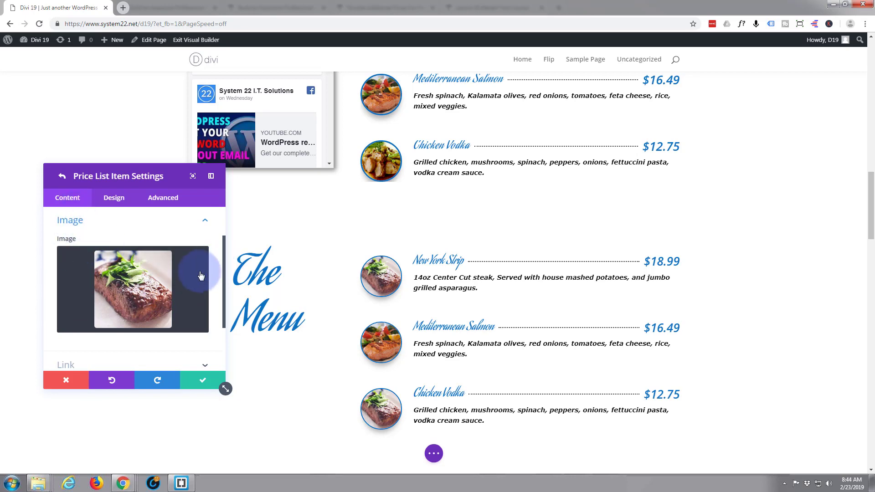
pyautogui.moveTo(194, 264)
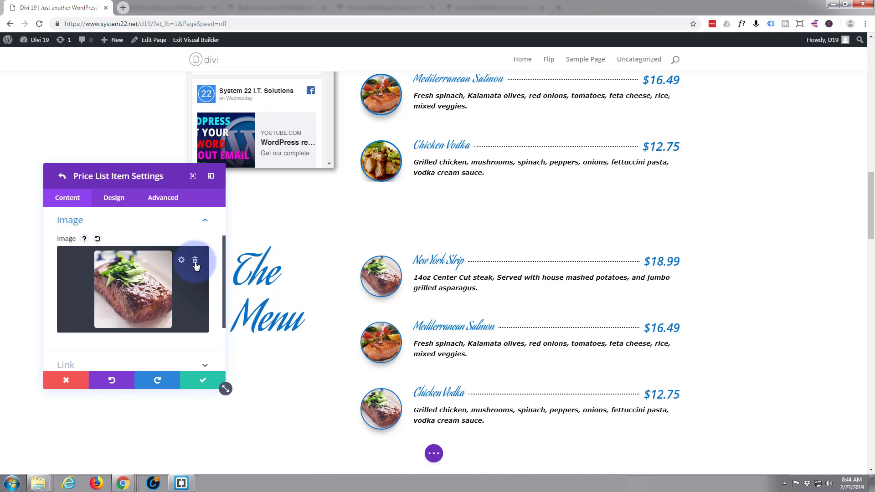
pyautogui.click(195, 265)
pyautogui.click(133, 283)
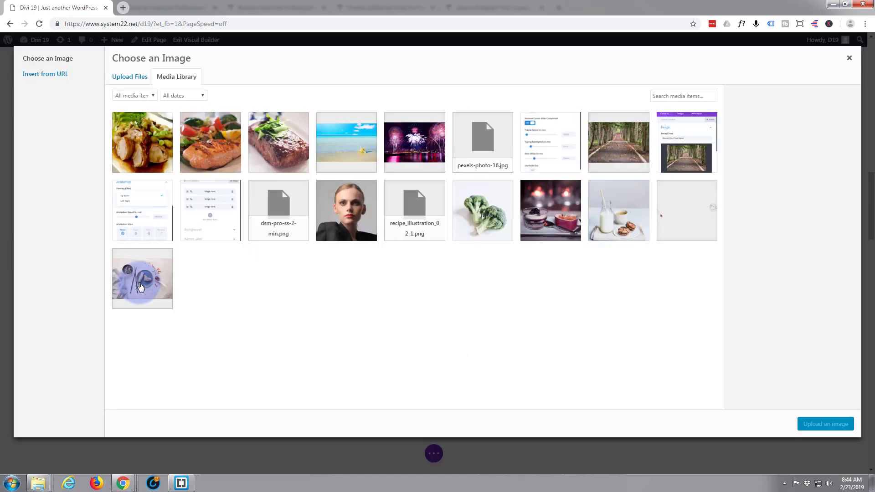
pyautogui.click(145, 145)
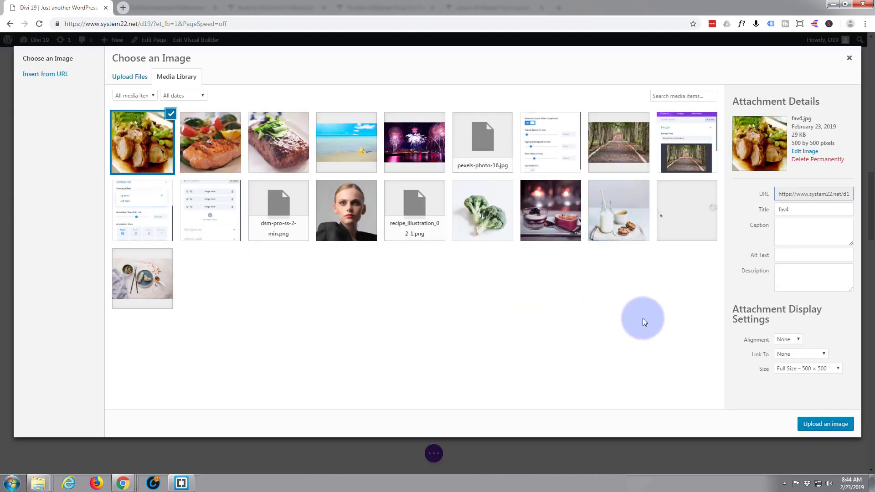
pyautogui.click(811, 425)
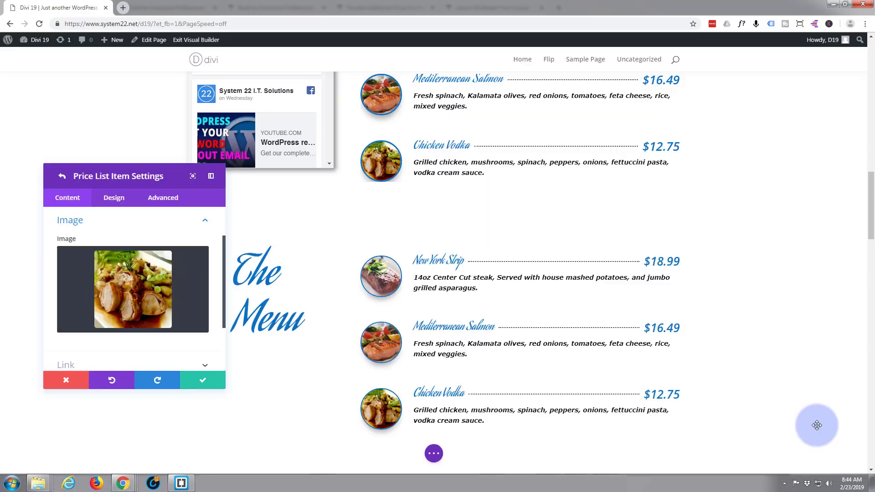
pyautogui.click(208, 386)
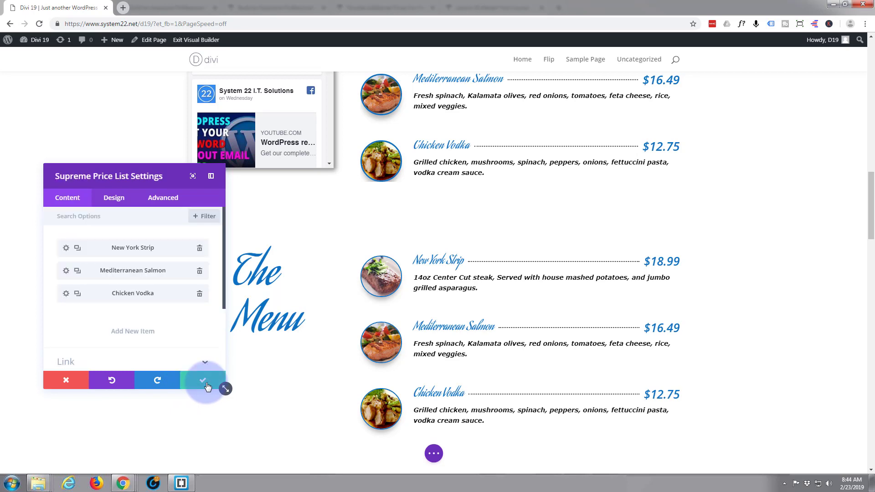
pyautogui.click(208, 386)
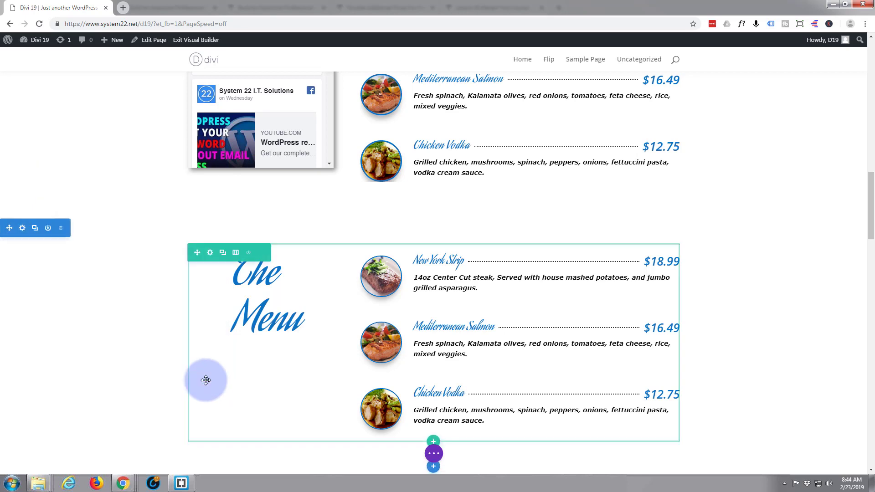
pyautogui.click(434, 453)
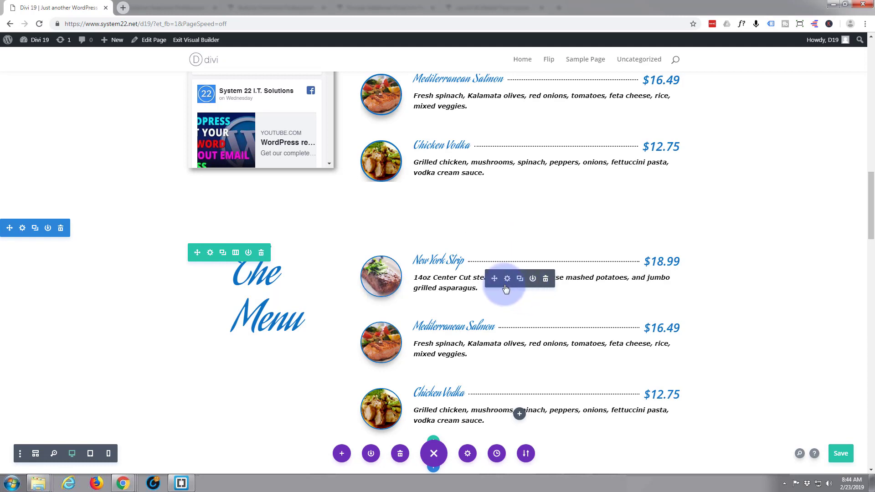
pyautogui.click(507, 278)
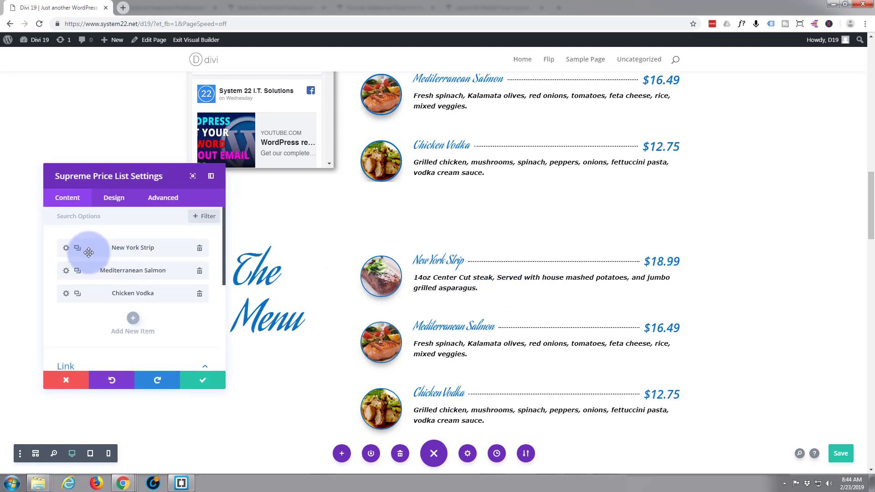
pyautogui.click(66, 249)
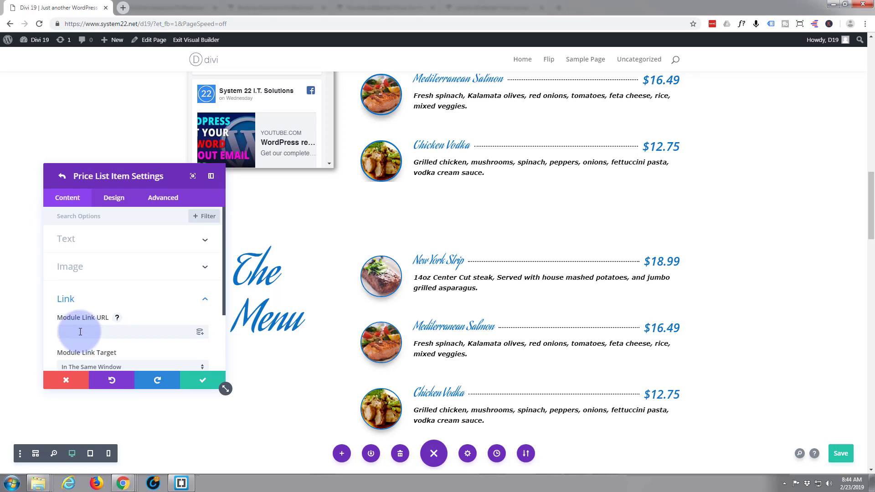
pyautogui.scroll(-1, 79, 332)
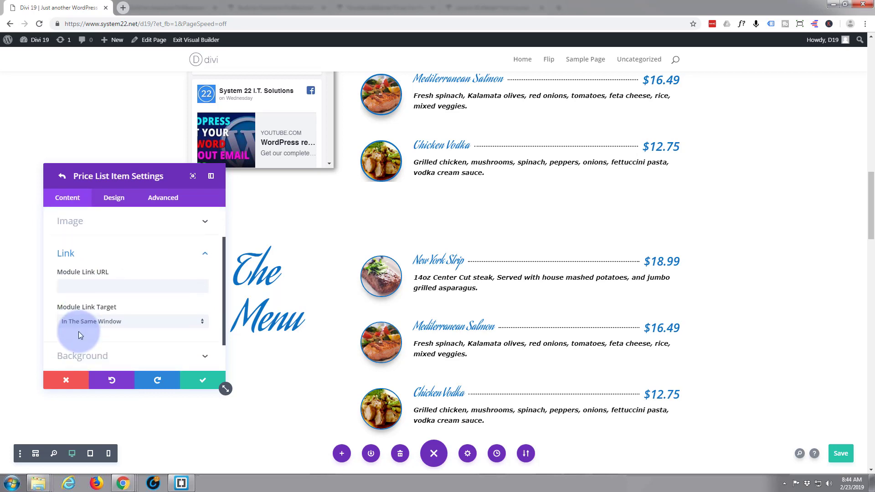
pyautogui.scroll(1, 78, 332)
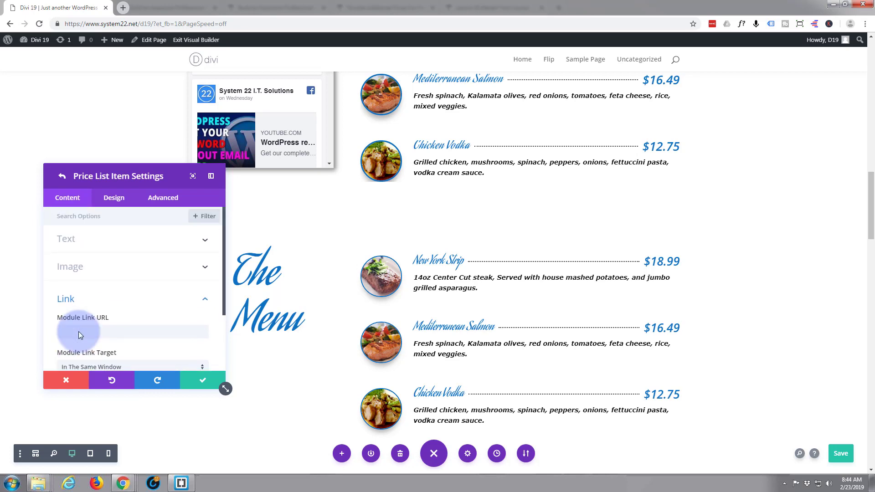
pyautogui.click(203, 381)
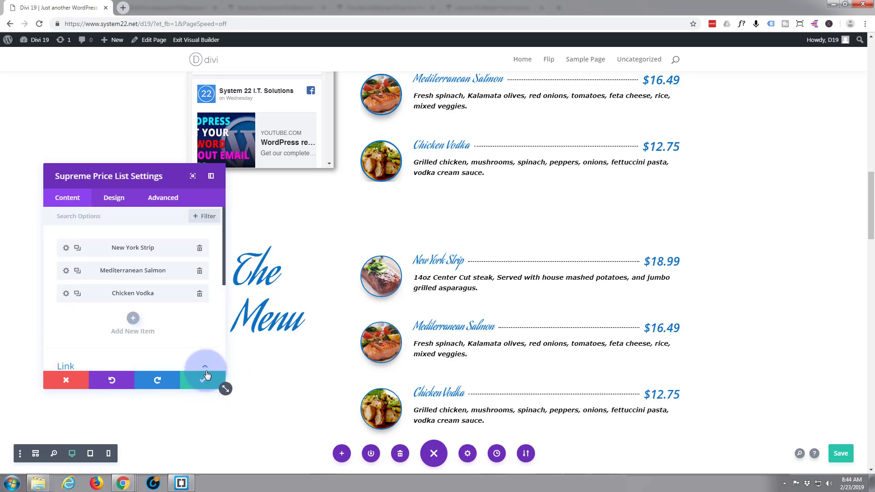
pyautogui.click(65, 383)
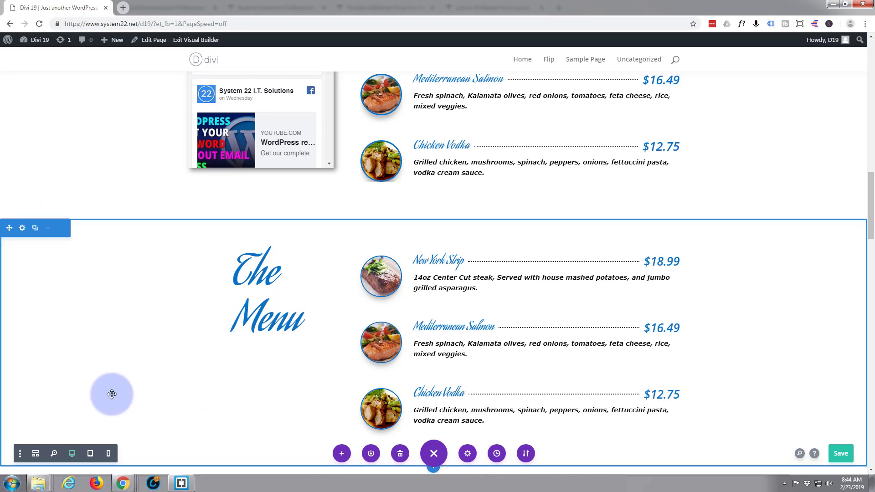
# Save the page, exit Visual Builder, and scroll down to The Menu's three-dish list.
pyautogui.click(841, 455)
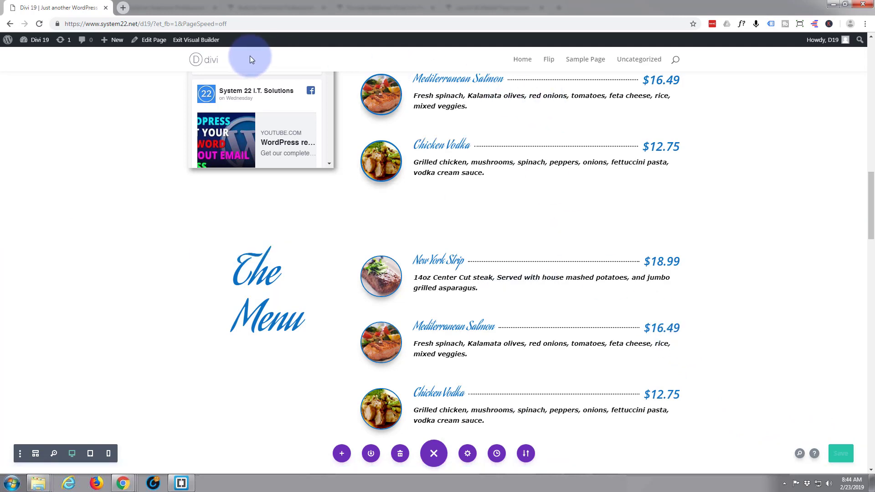
pyautogui.click(194, 41)
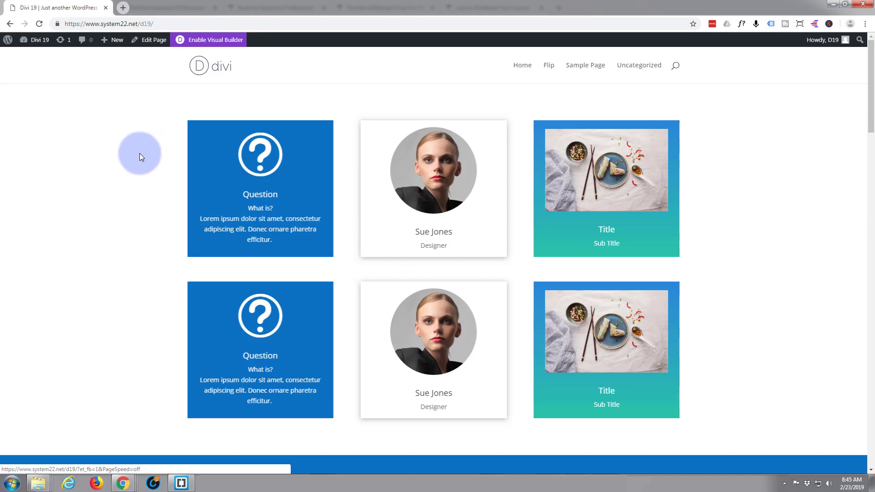
pyautogui.scroll(-10, 141, 152)
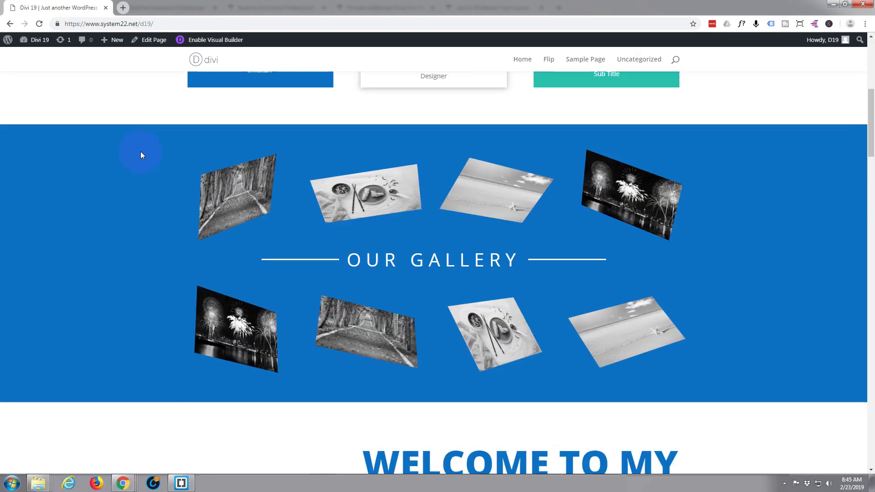
pyautogui.scroll(-12, 142, 155)
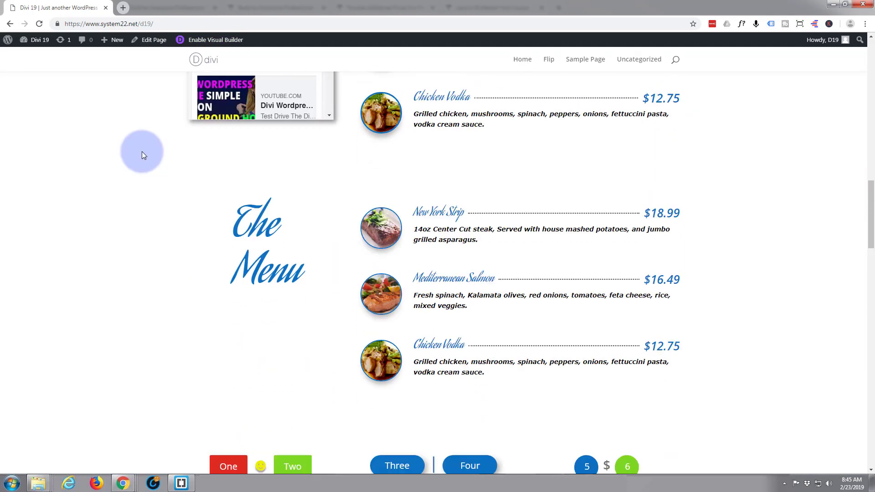
pyautogui.scroll(-2, 142, 155)
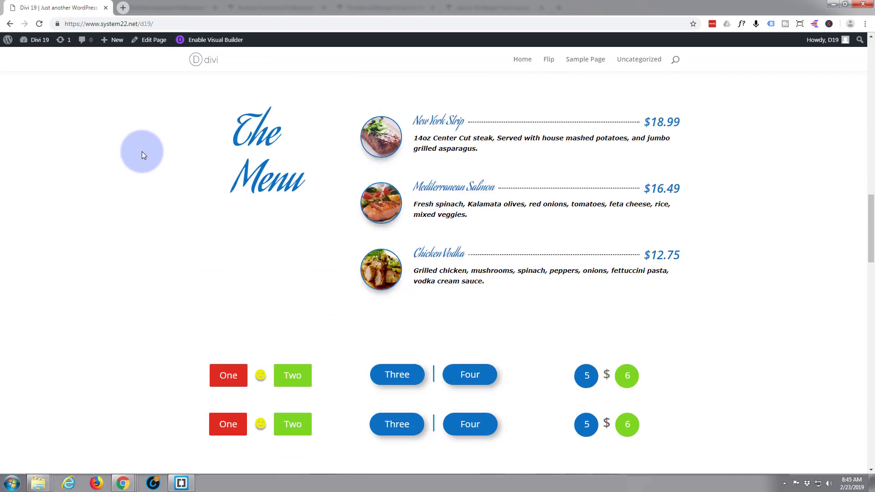